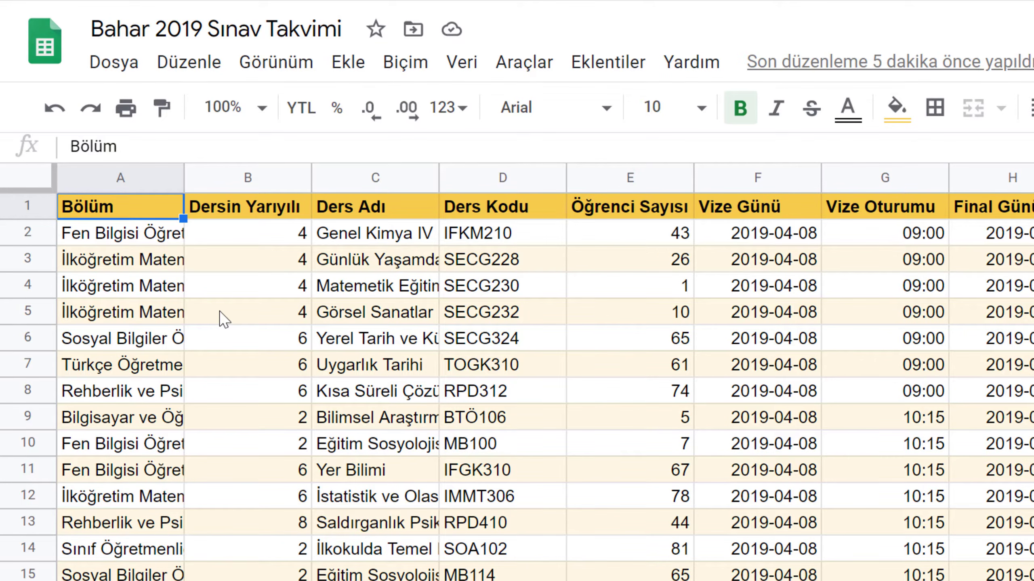
Widen the Bölüm column to show most department names, and make row 2 taller before returning it to single-line height.
{"action": "mouse_move", "coordinate": [170, 181]}
{"action": "left_click_drag", "start_coordinate": [183, 176], "coordinate": [362, 178]}
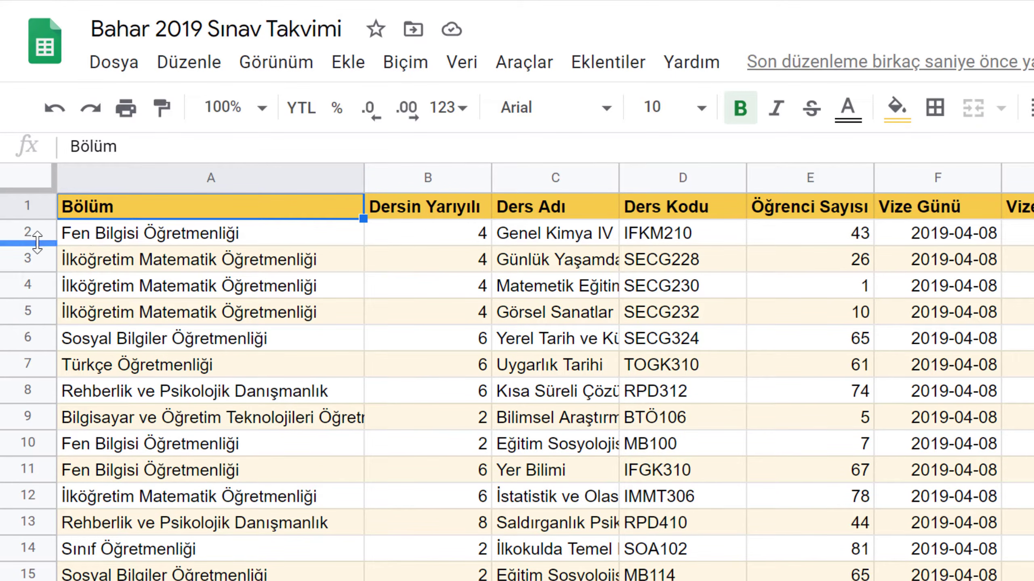
{"action": "left_click_drag", "start_coordinate": [37, 243], "coordinate": [36, 306]}
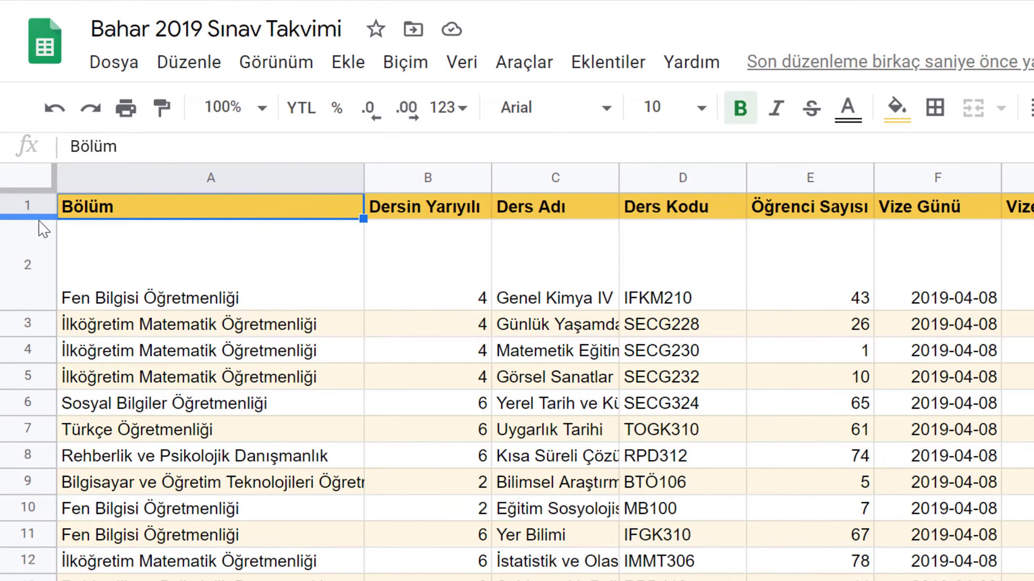
{"action": "left_click_drag", "start_coordinate": [24, 303], "coordinate": [32, 244]}
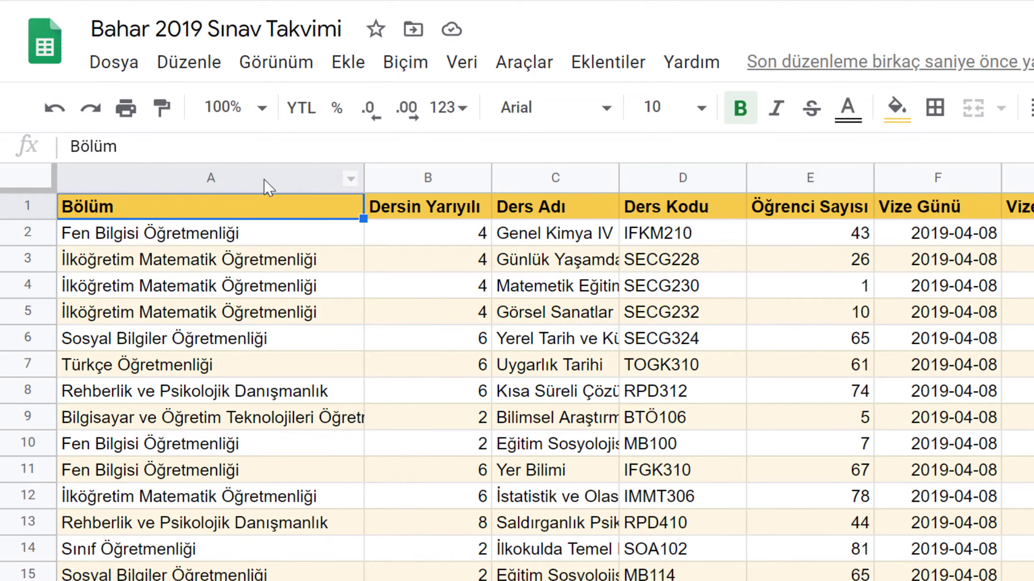
Select columns A through C and resize them together, first to a narrow equal width and finally to a much wider one.
{"action": "left_click_drag", "start_coordinate": [263, 179], "coordinate": [535, 173]}
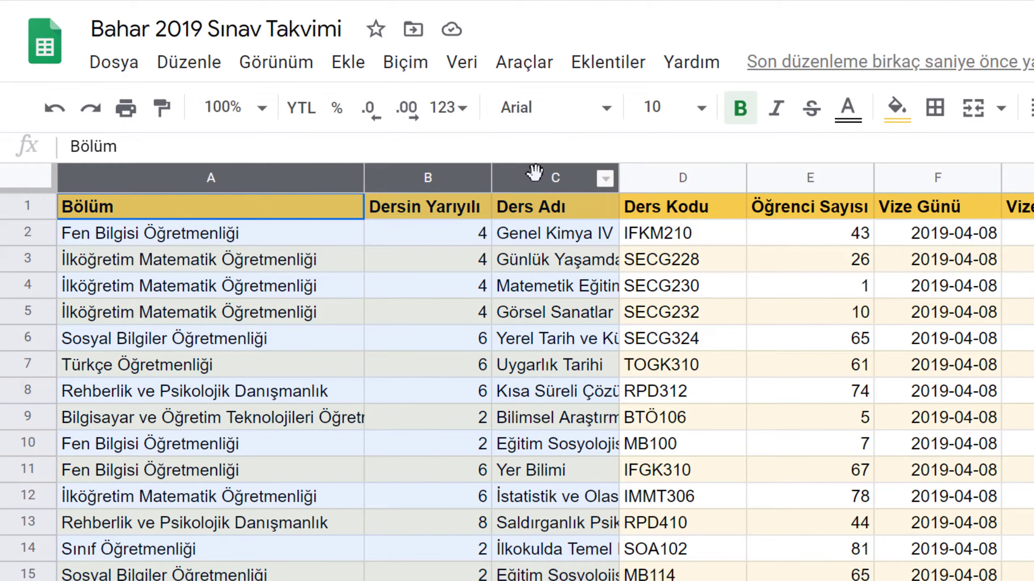
{"action": "left_click", "coordinate": [346, 338]}
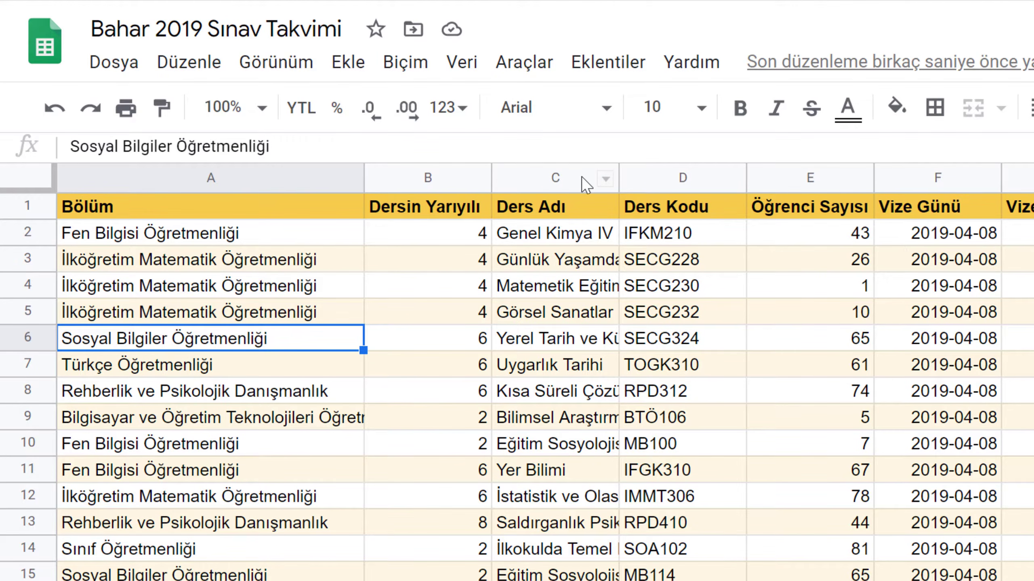
{"action": "left_click_drag", "start_coordinate": [583, 178], "coordinate": [241, 180]}
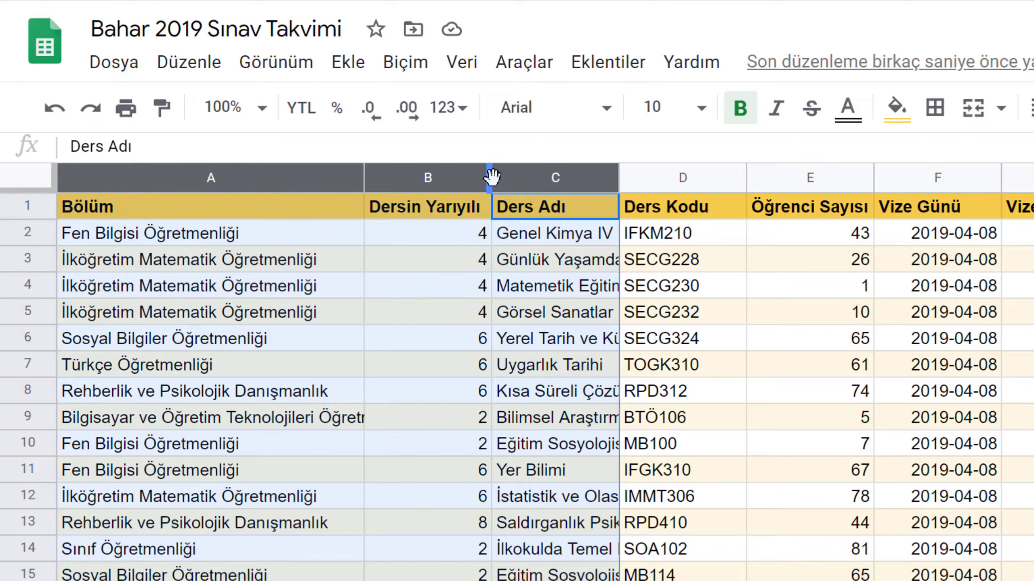
{"action": "left_click_drag", "start_coordinate": [487, 176], "coordinate": [432, 183]}
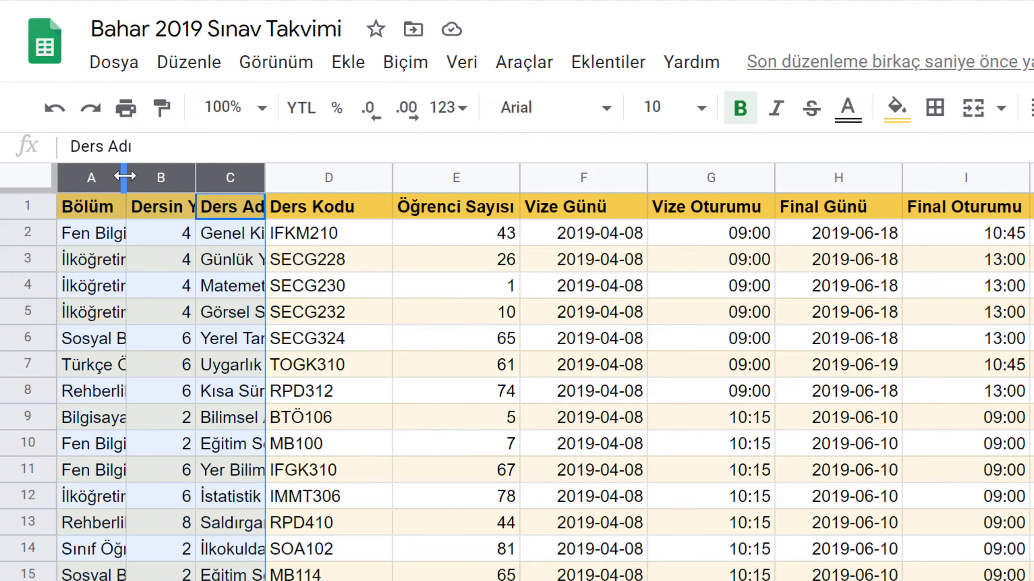
{"action": "left_click_drag", "start_coordinate": [124, 176], "coordinate": [322, 182]}
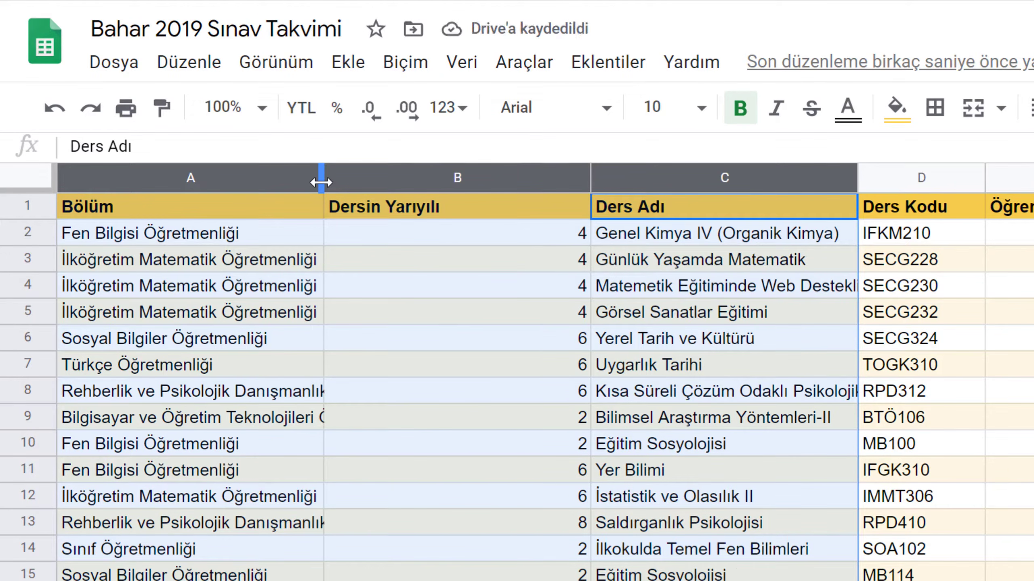
{"action": "left_click", "coordinate": [322, 286]}
{"action": "left_click", "coordinate": [368, 240]}
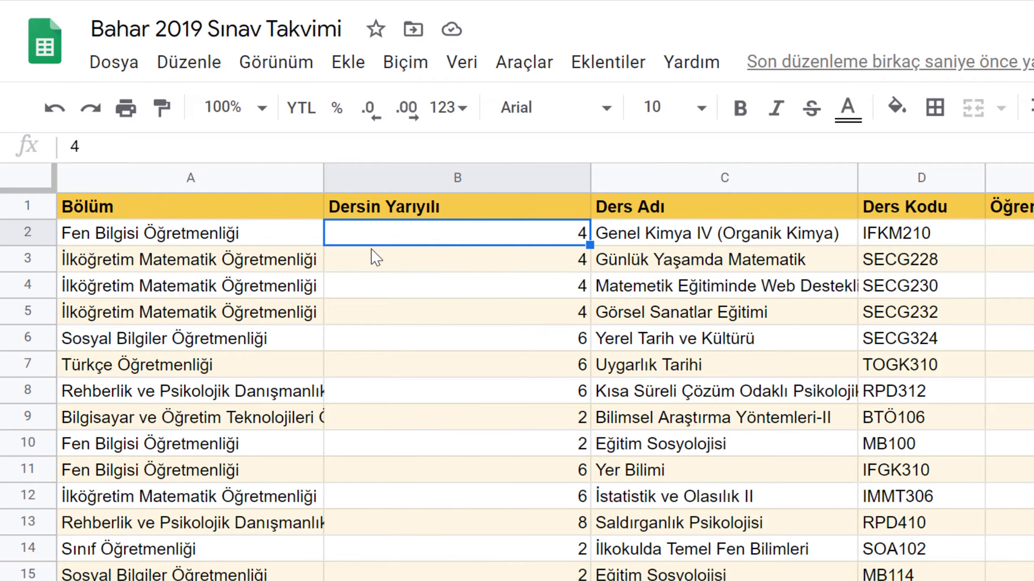
Fit the Bölüm column's width to its longest entry, and manually narrow the column again.
{"action": "double_click", "coordinate": [322, 177]}
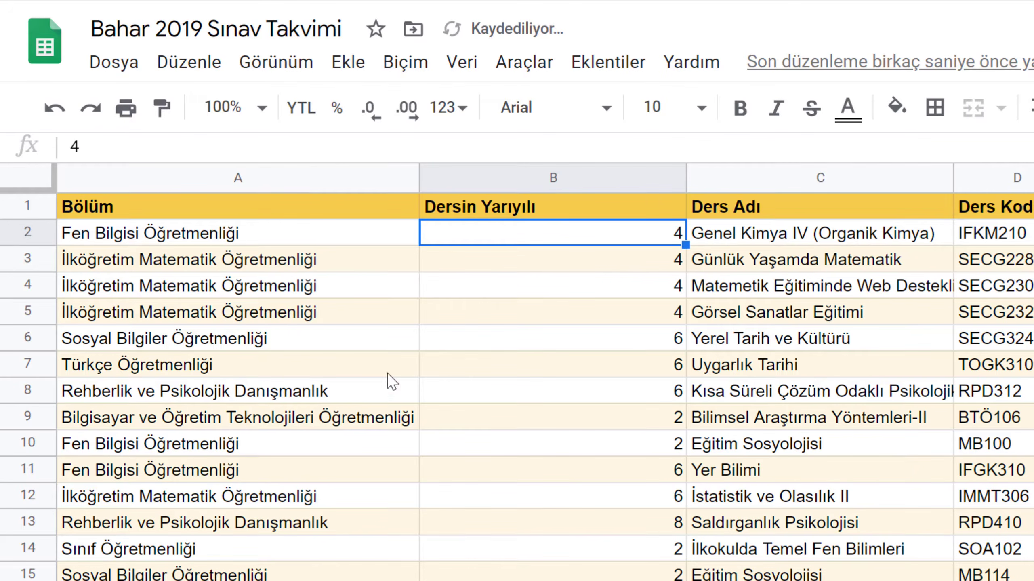
{"action": "left_click", "coordinate": [399, 413]}
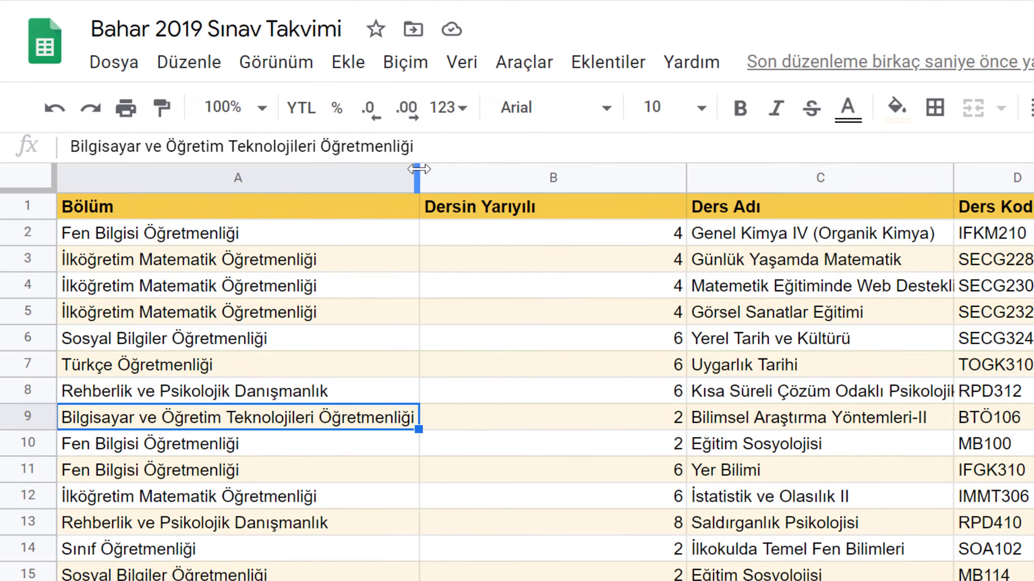
{"action": "left_click_drag", "start_coordinate": [419, 173], "coordinate": [309, 172]}
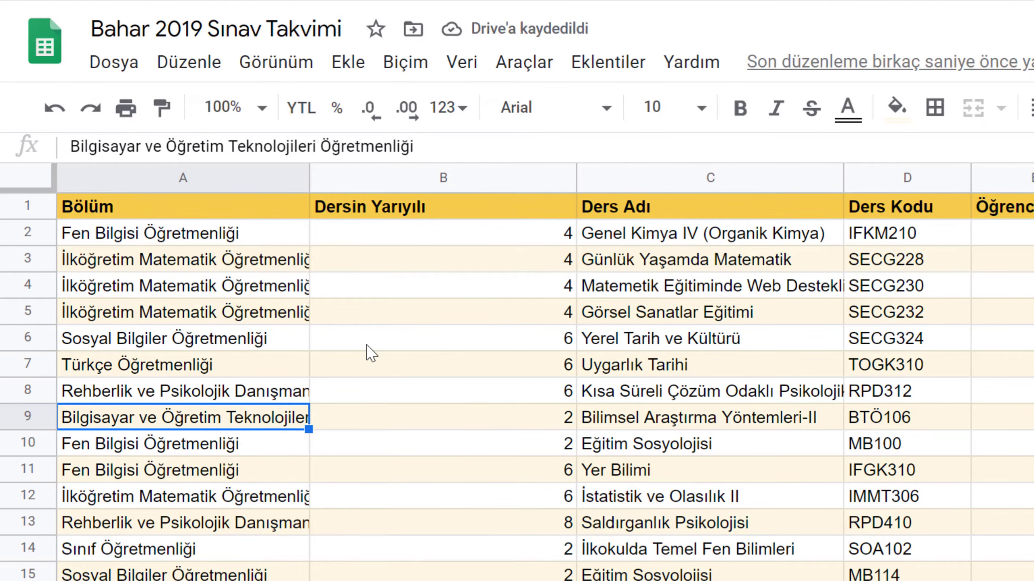
Select columns A through C and fit each column's width to its longest entry in one action.
{"action": "left_click_drag", "start_coordinate": [177, 174], "coordinate": [677, 188]}
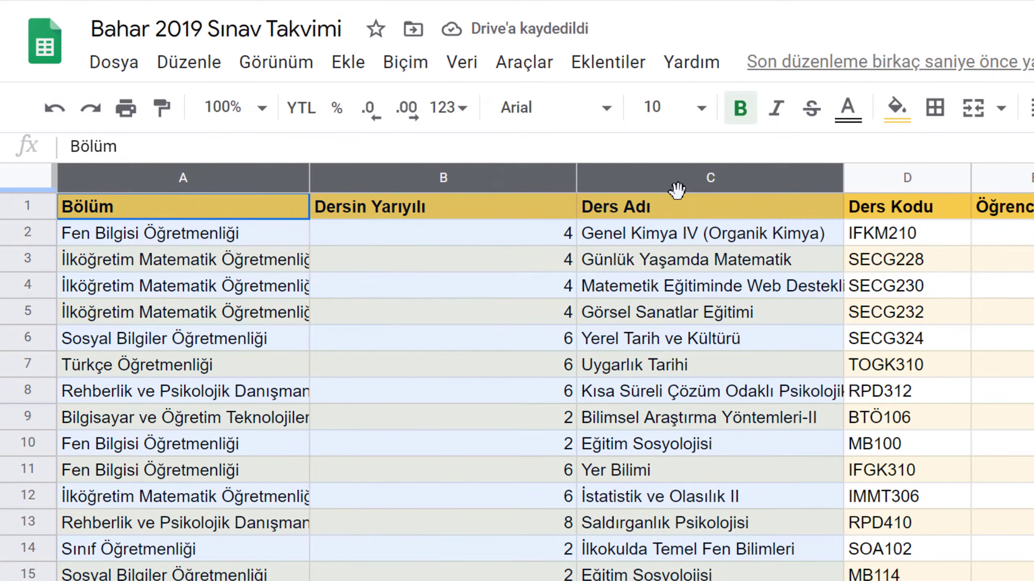
{"action": "double_click", "coordinate": [841, 174]}
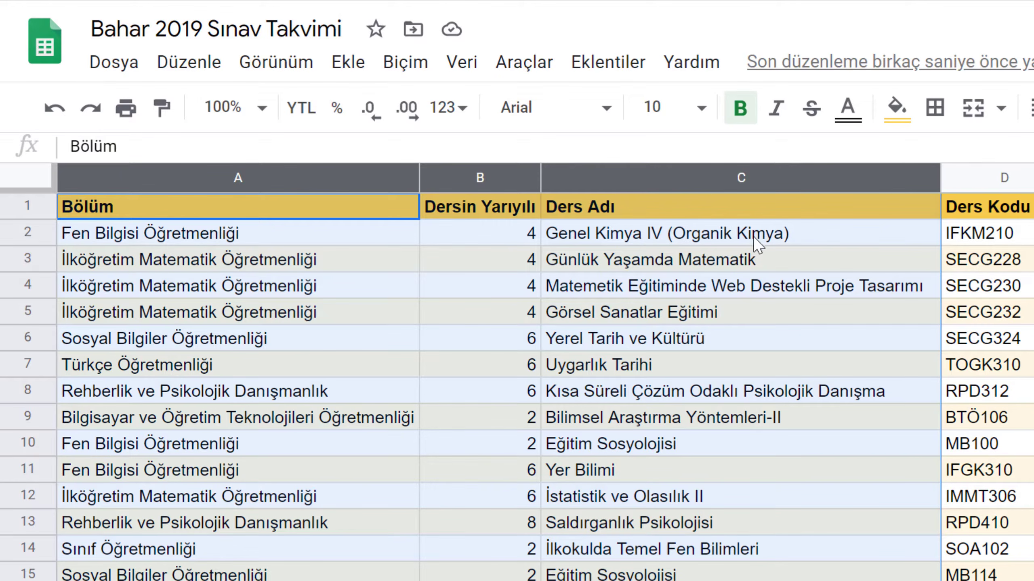
{"action": "key", "text": "Right"}
{"action": "key", "text": "Right"}
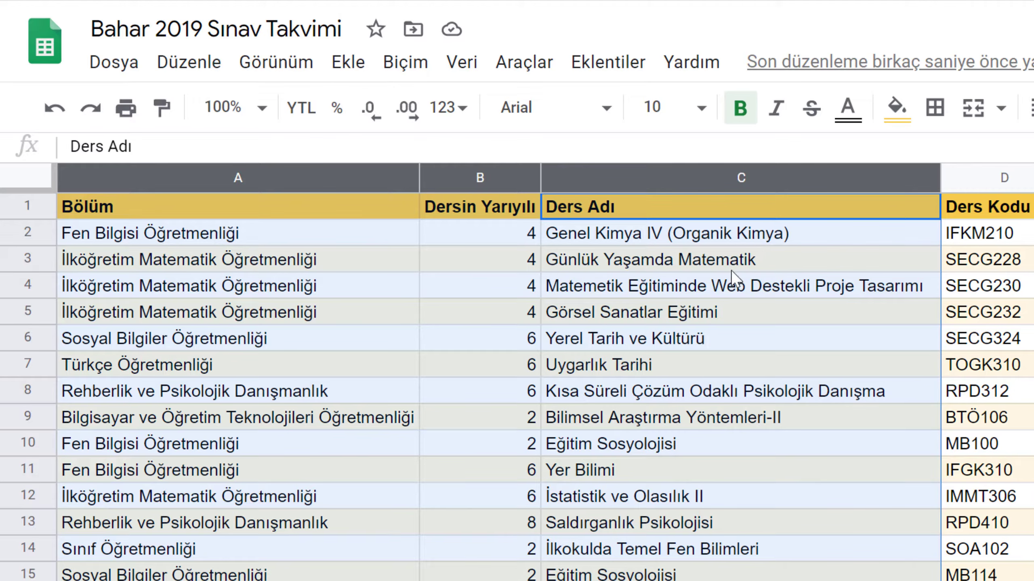
{"action": "left_click", "coordinate": [333, 375]}
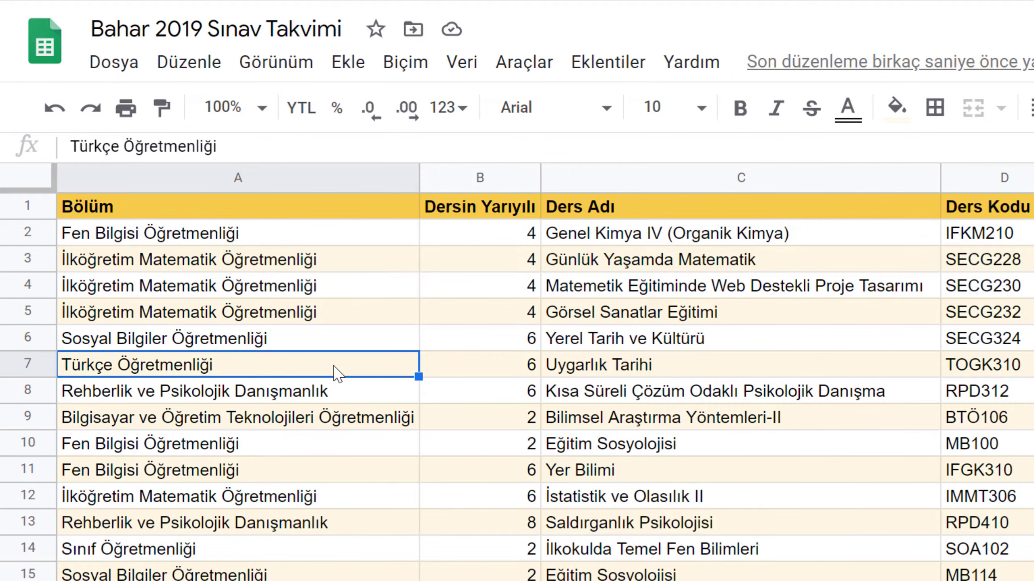
Select rows 7 through 10, increase their height together, and fit them back to their content.
{"action": "left_click_drag", "start_coordinate": [33, 374], "coordinate": [24, 554]}
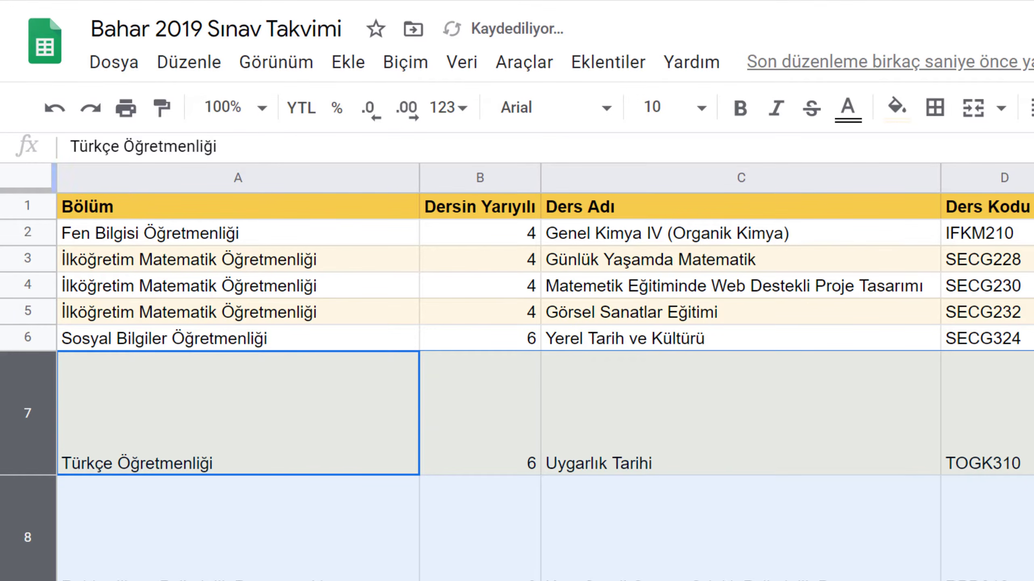
{"action": "double_click", "coordinate": [37, 473]}
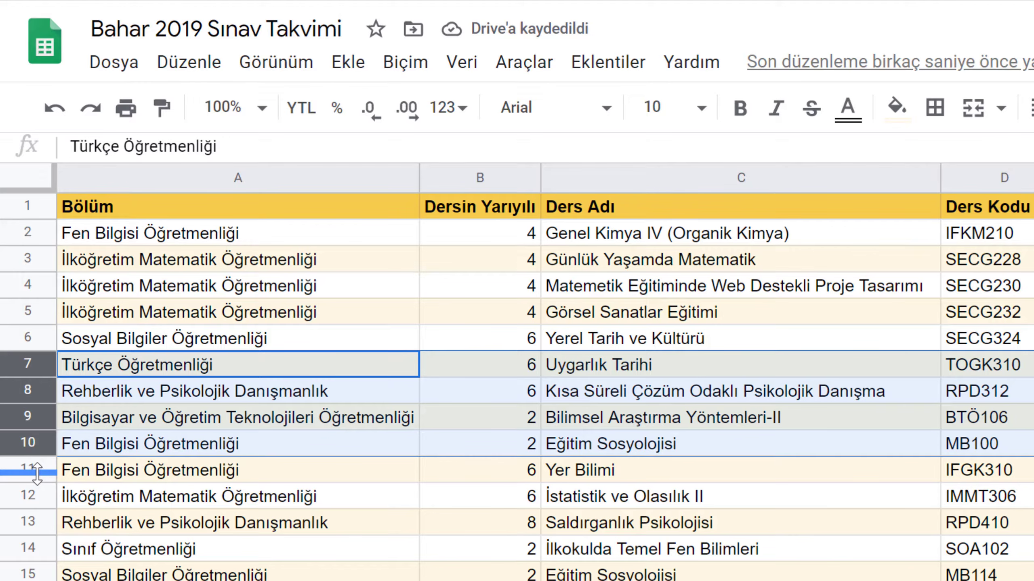
{"action": "left_click", "coordinate": [371, 295]}
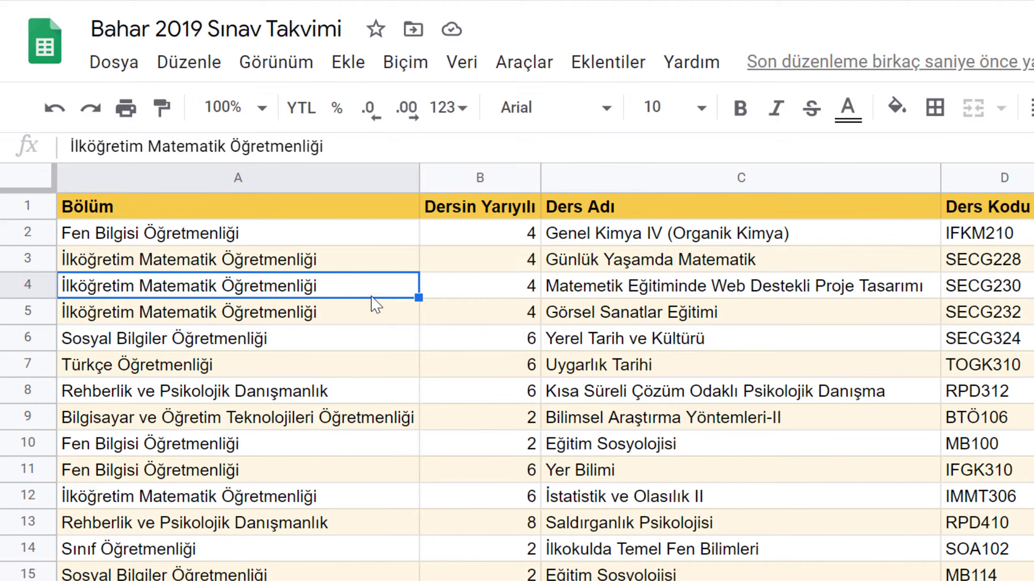
Set the width of the Bölüm column (column A) to exactly 250 pixels.
{"action": "left_click", "coordinate": [318, 173]}
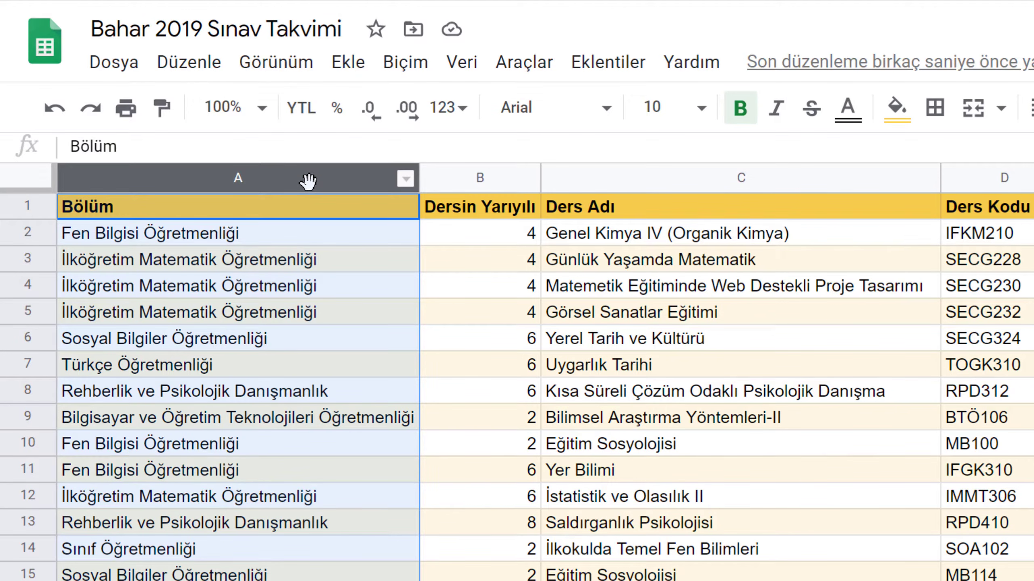
{"action": "right_click", "coordinate": [308, 181]}
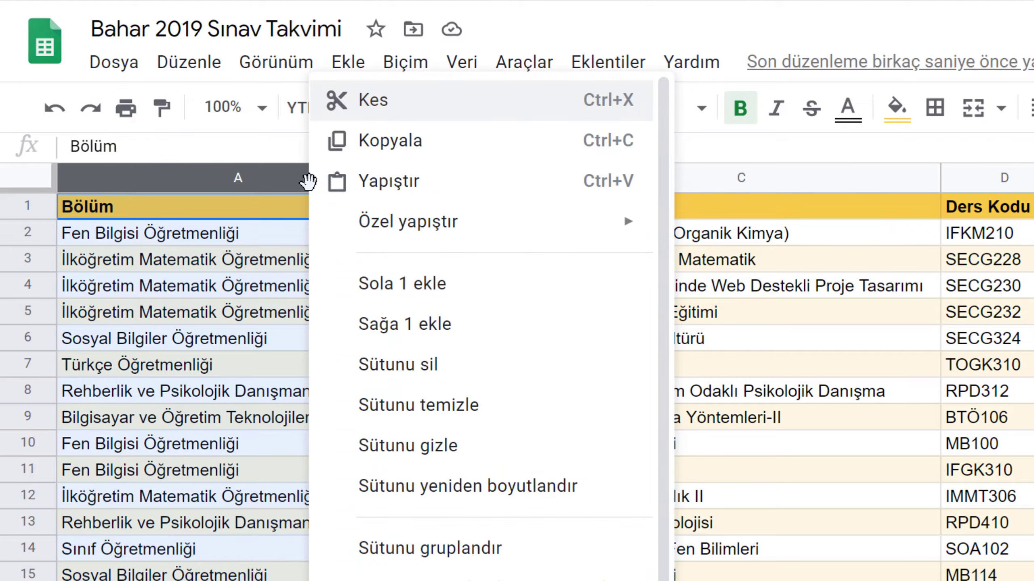
{"action": "left_click", "coordinate": [413, 487]}
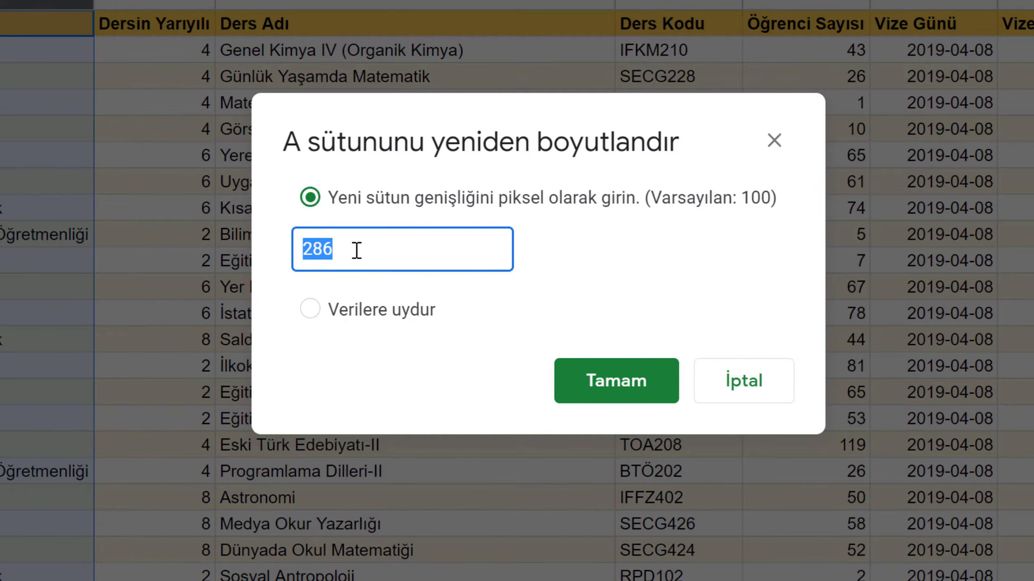
{"action": "type", "text": "250"}
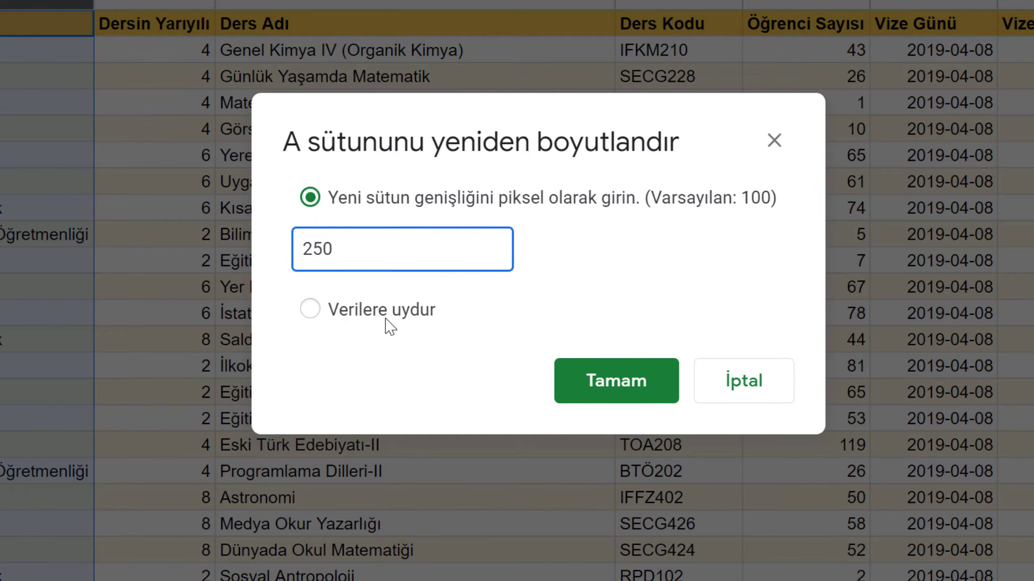
{"action": "left_click", "coordinate": [613, 389]}
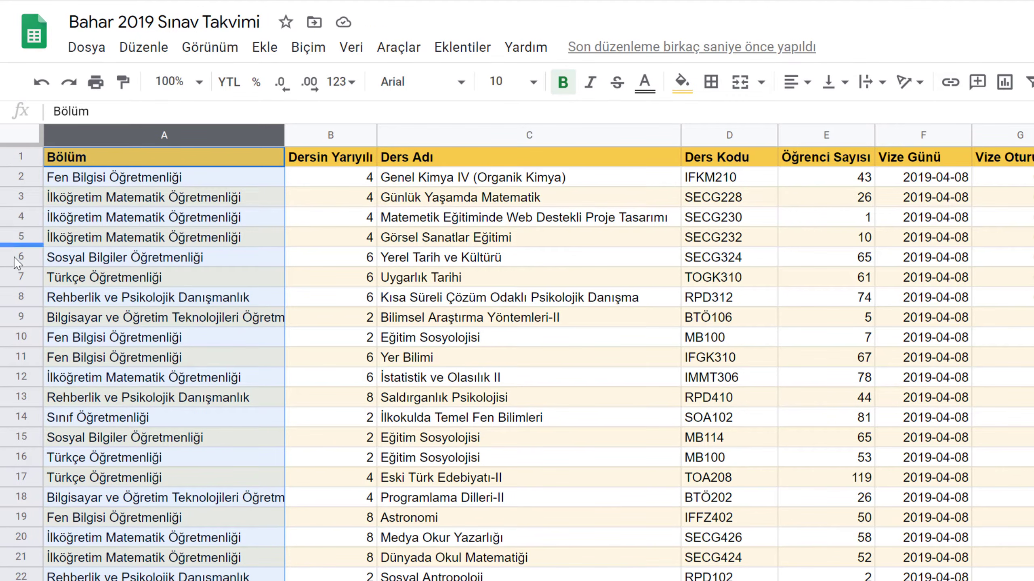
Select rows 6 through 11, examine their row resize options, and dismiss the dialog.
{"action": "left_click_drag", "start_coordinate": [19, 258], "coordinate": [20, 357]}
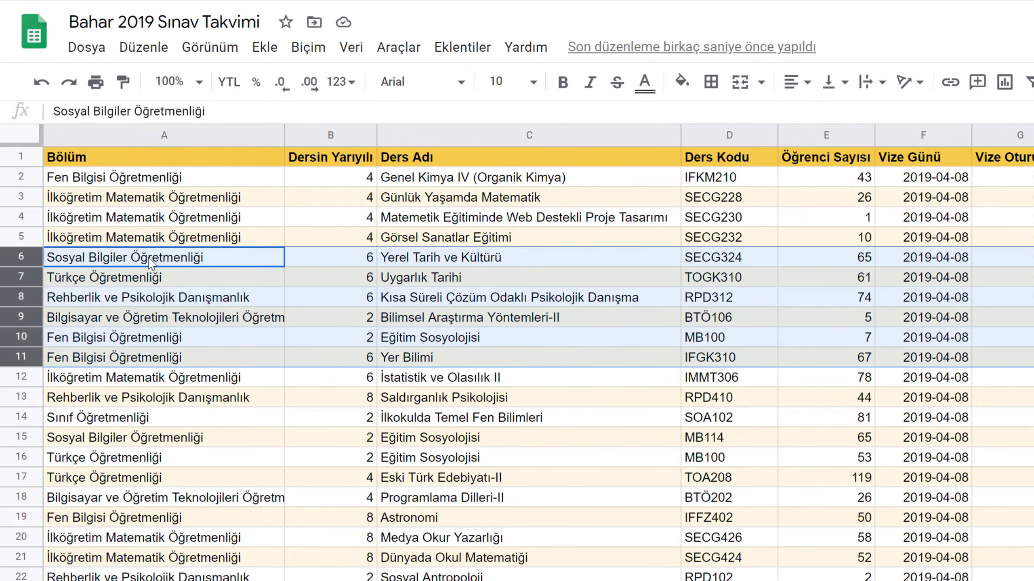
{"action": "right_click", "coordinate": [16, 257]}
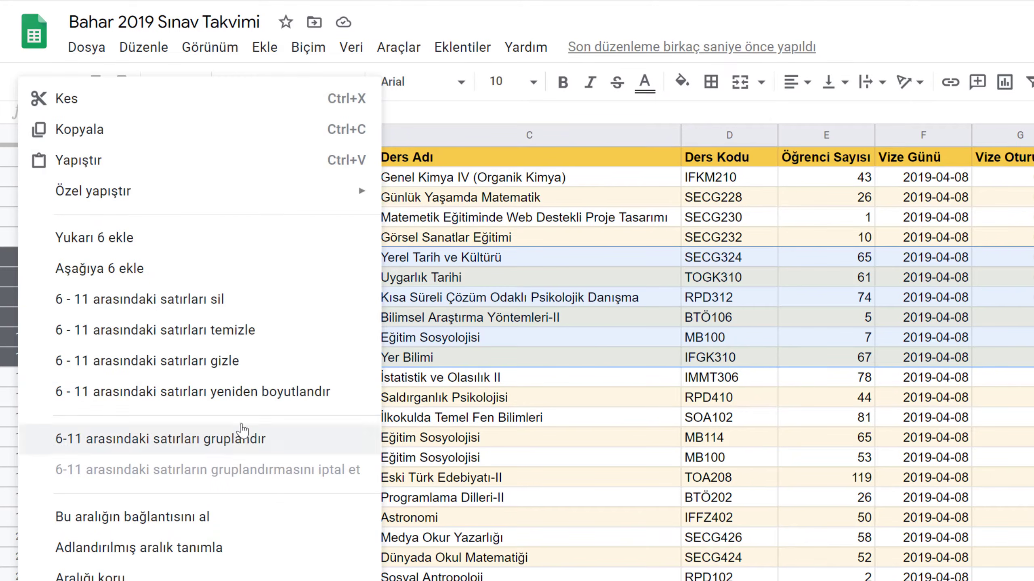
{"action": "left_click", "coordinate": [253, 397]}
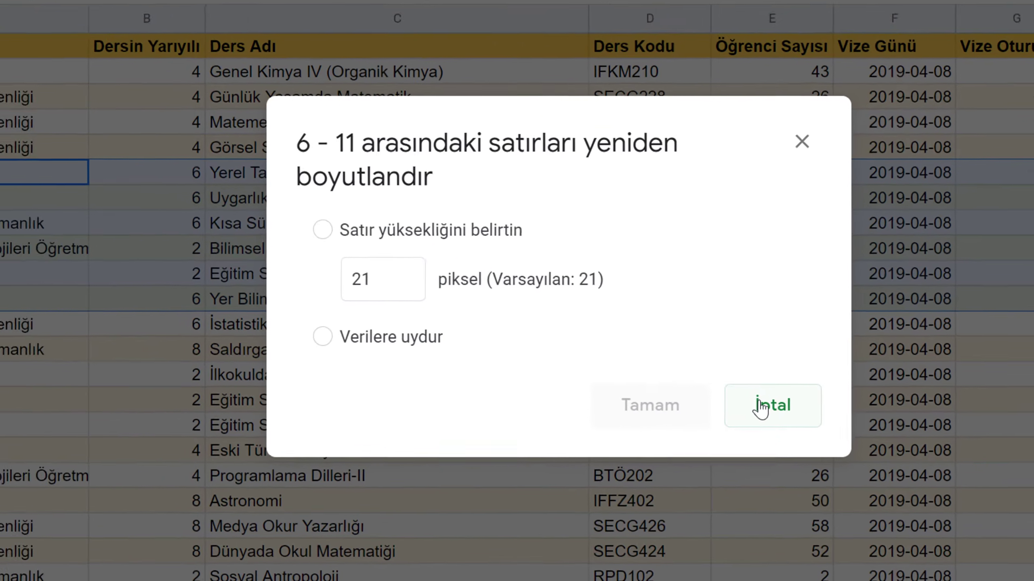
{"action": "left_click", "coordinate": [741, 394]}
{"action": "left_click", "coordinate": [118, 354]}
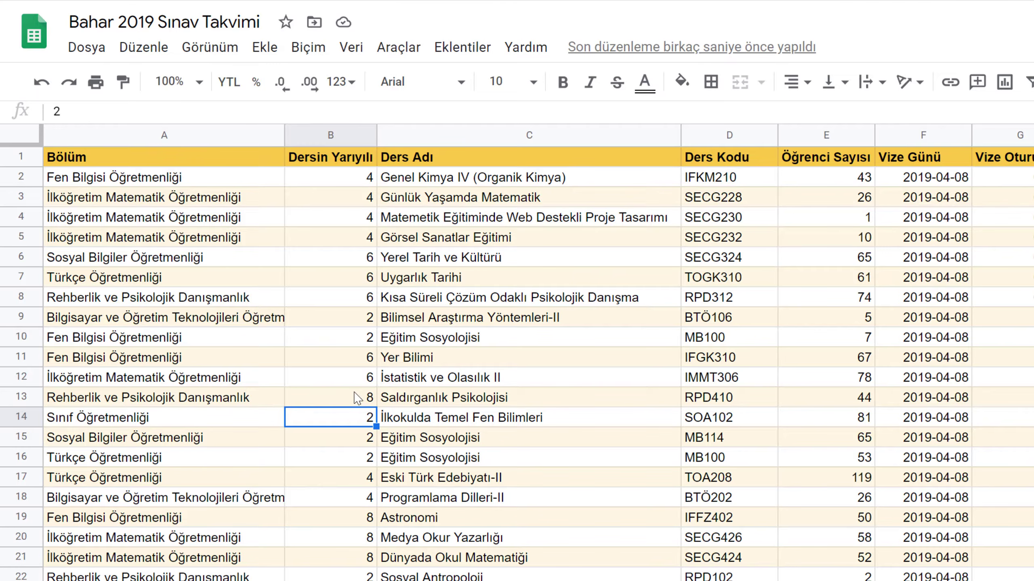
Insert a new blank column to the left of the Dersin Yarıyılı column.
{"action": "left_click", "coordinate": [341, 132]}
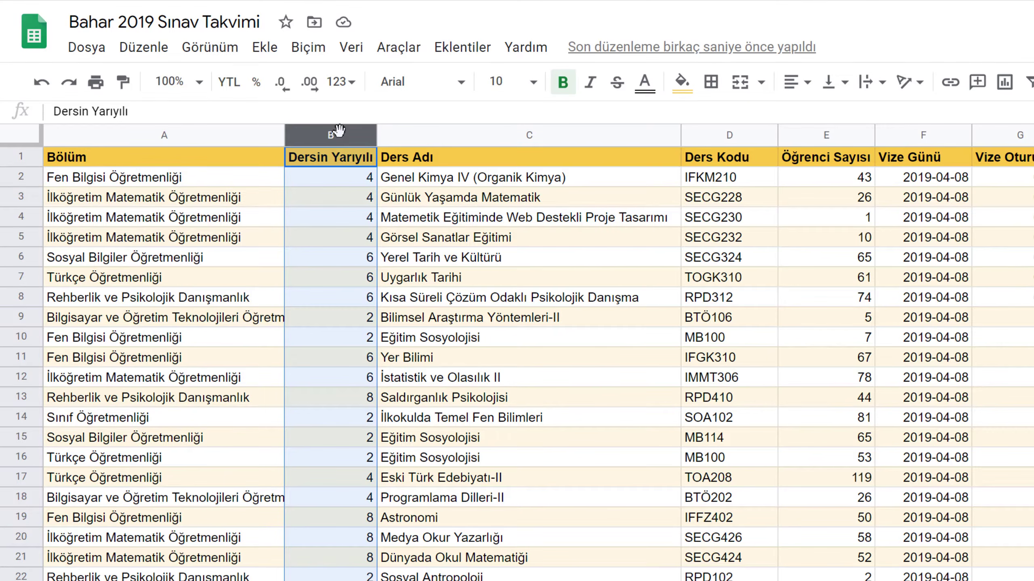
{"action": "right_click", "coordinate": [339, 131]}
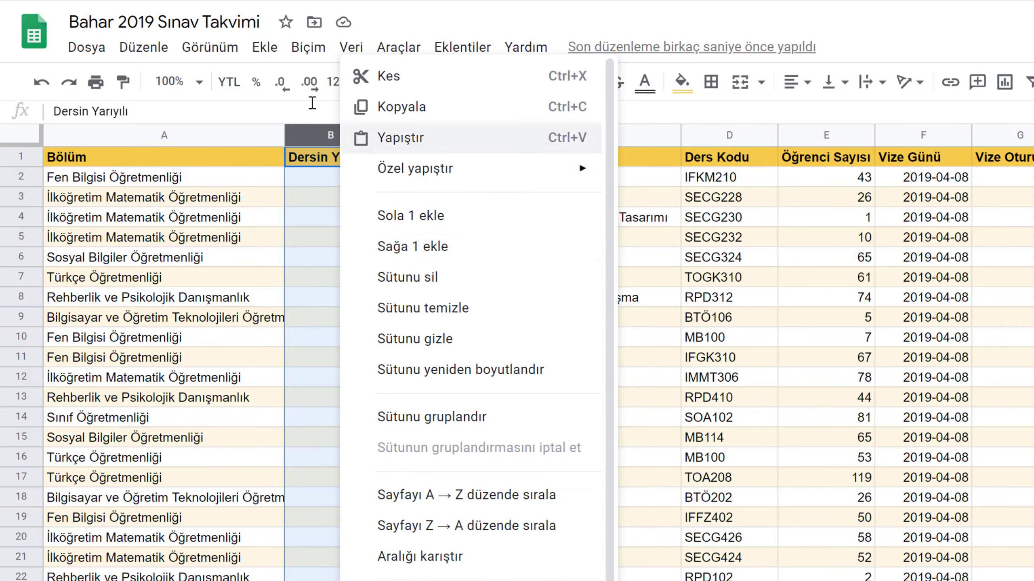
{"action": "left_click", "coordinate": [268, 49]}
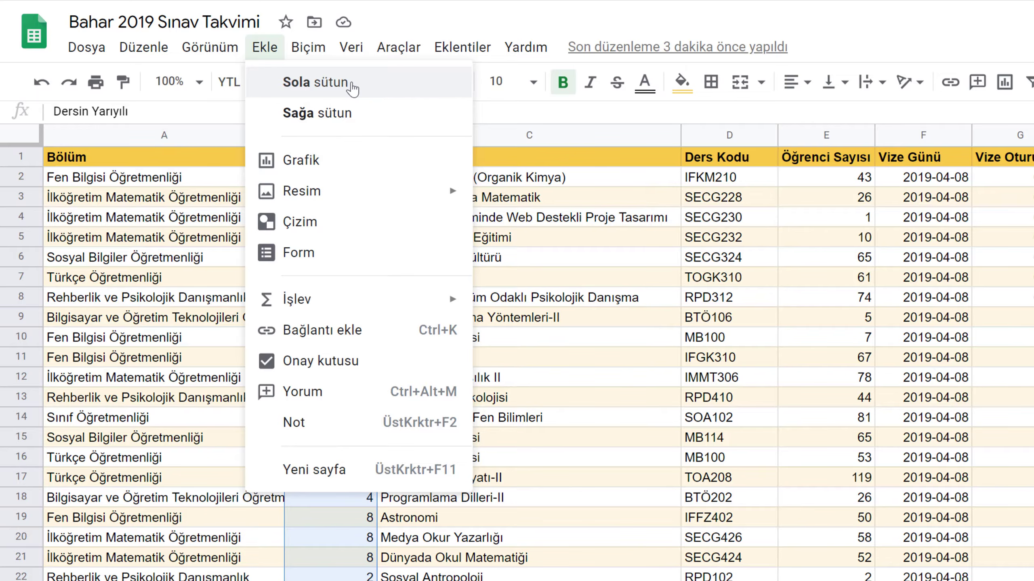
{"action": "left_click", "coordinate": [352, 84]}
{"action": "left_click", "coordinate": [421, 280]}
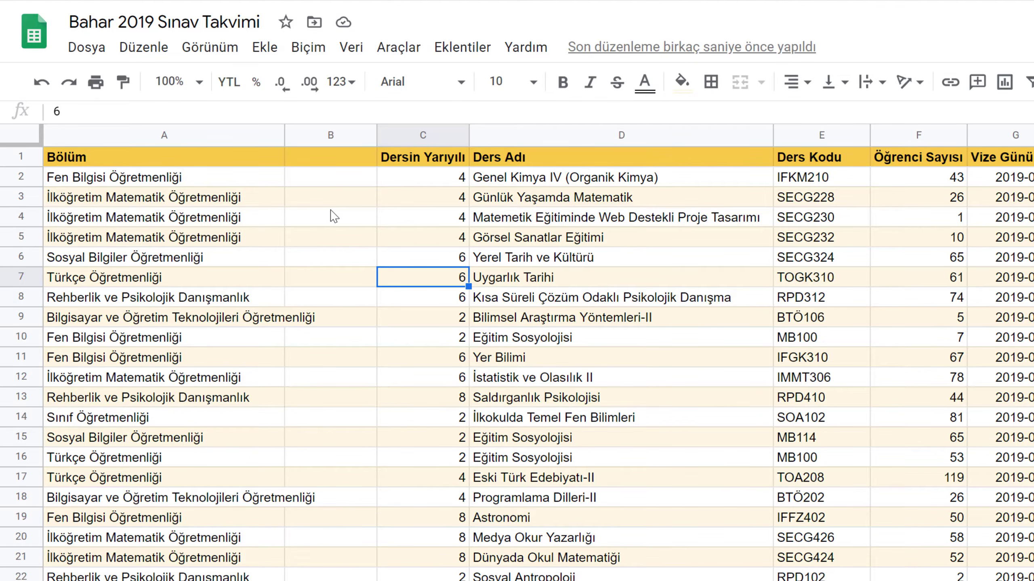
Enter Deneme as the header of the new blank column in cell B1.
{"action": "left_click", "coordinate": [333, 161]}
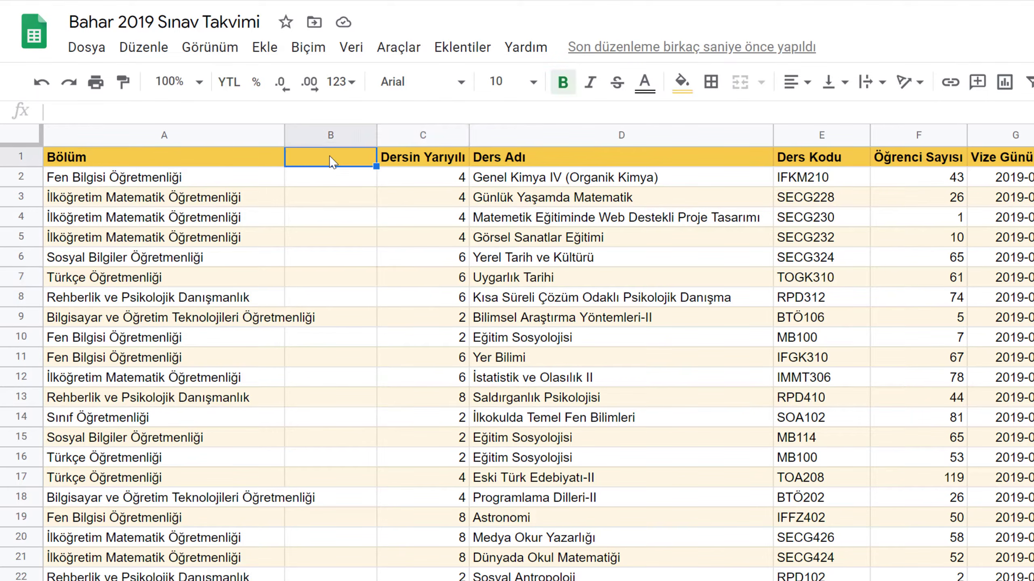
{"action": "type", "text": "Deneme"}
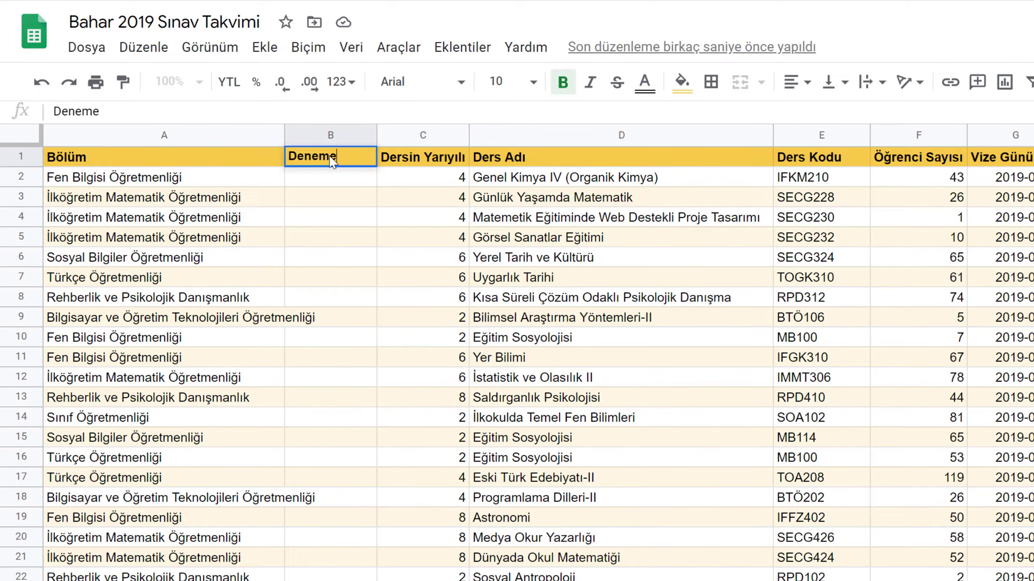
{"action": "key", "text": "Return"}
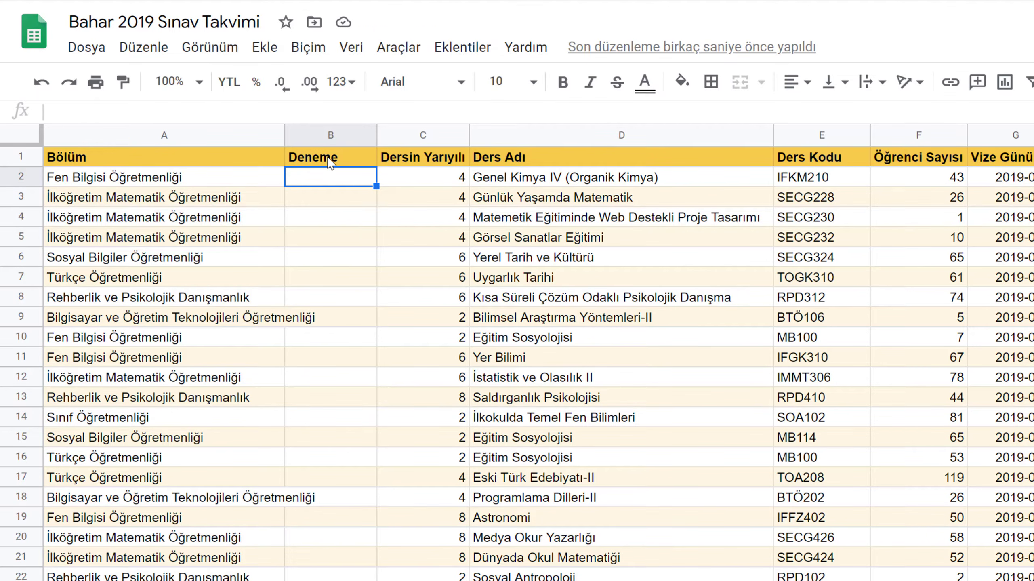
Enter the value 5 in cell B5 of the Deneme column.
{"action": "left_click", "coordinate": [351, 244]}
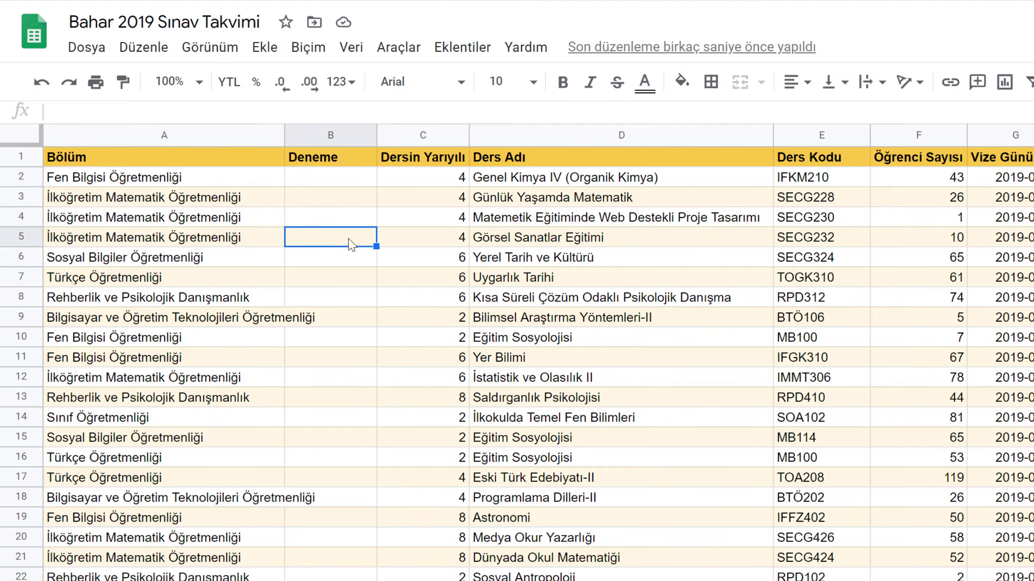
{"action": "type", "text": "5"}
{"action": "key", "text": "Return"}
{"action": "left_click", "coordinate": [349, 239]}
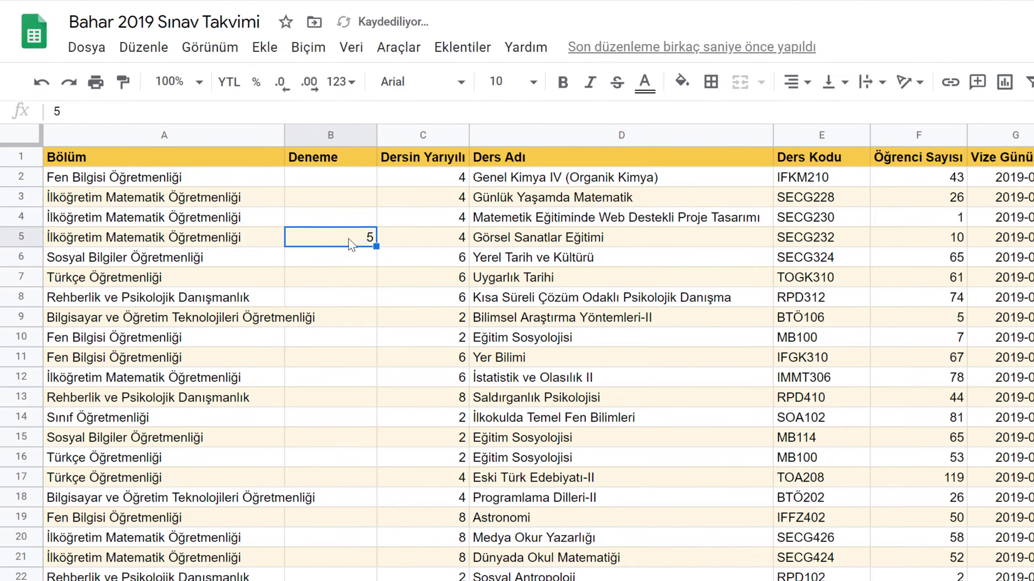
{"action": "left_click", "coordinate": [419, 243]}
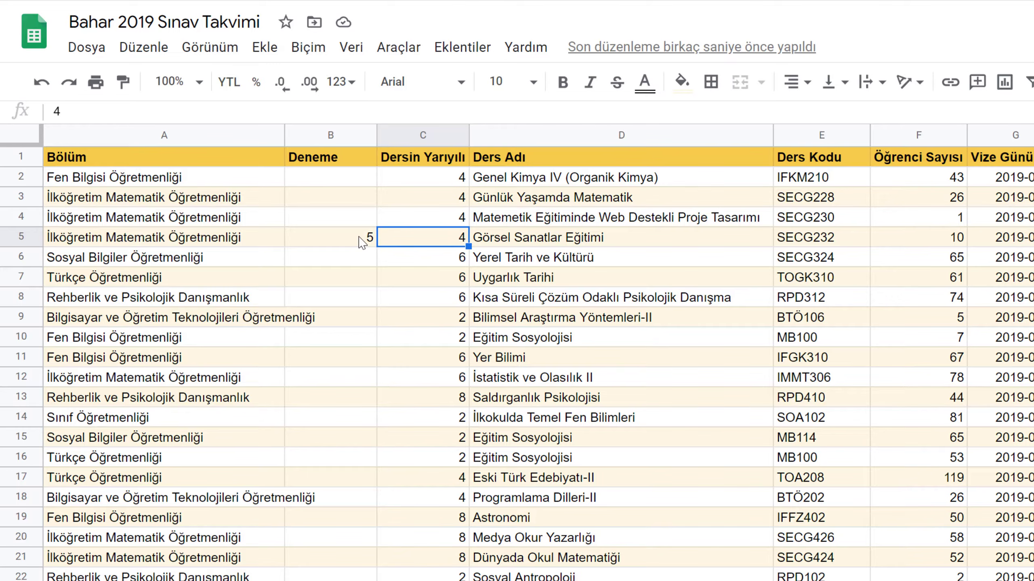
Examine the insertion options for row 6 and for the Deneme column, dismissing both without inserting anything.
{"action": "left_click", "coordinate": [26, 259]}
{"action": "right_click", "coordinate": [25, 257]}
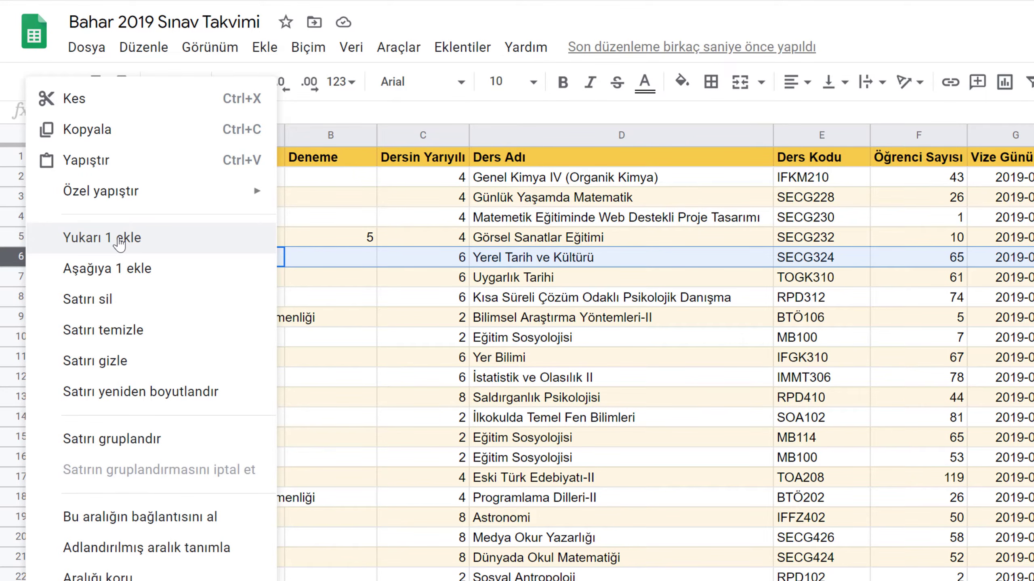
{"action": "left_click", "coordinate": [330, 220]}
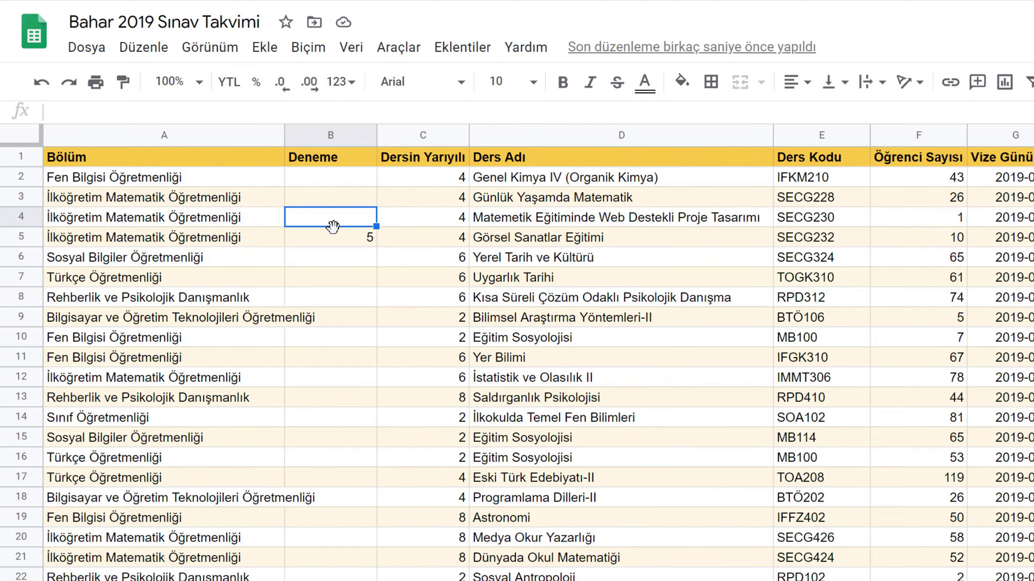
{"action": "left_click", "coordinate": [344, 138]}
{"action": "left_click", "coordinate": [342, 134]}
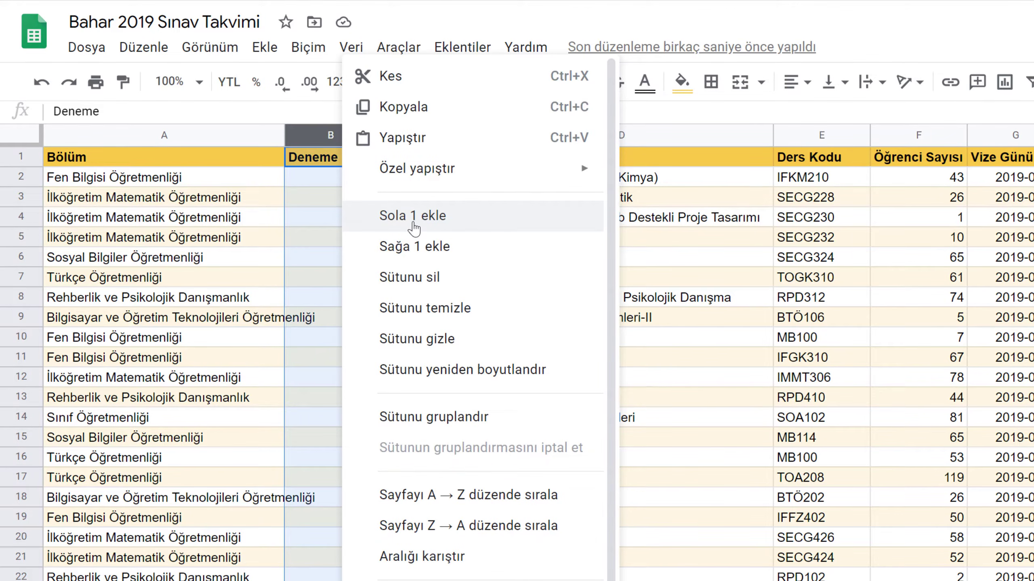
{"action": "left_click", "coordinate": [304, 202]}
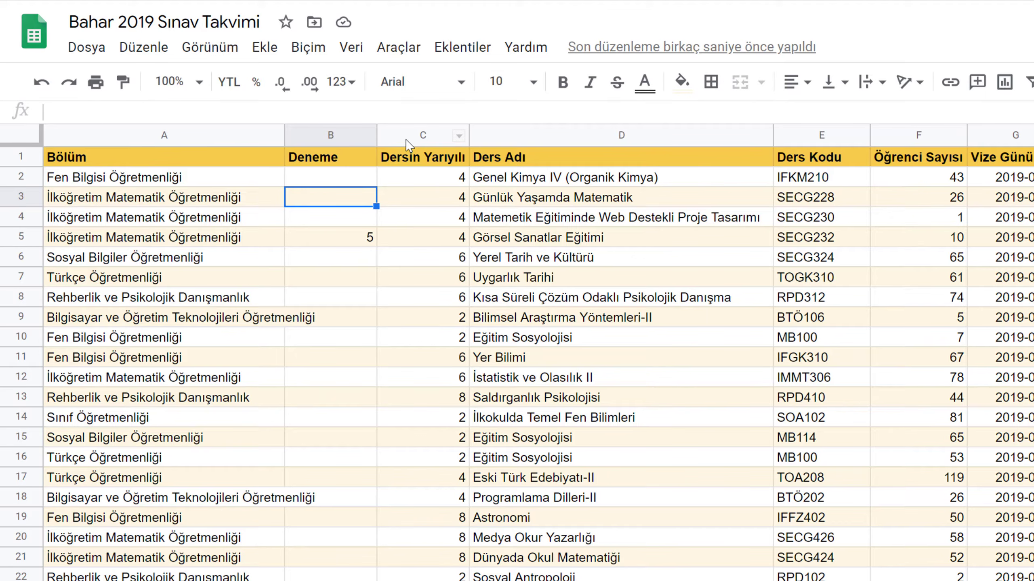
Select columns C through E and insert three blank columns to the left of Dersin Yarıyılı.
{"action": "left_click_drag", "start_coordinate": [408, 138], "coordinate": [822, 140]}
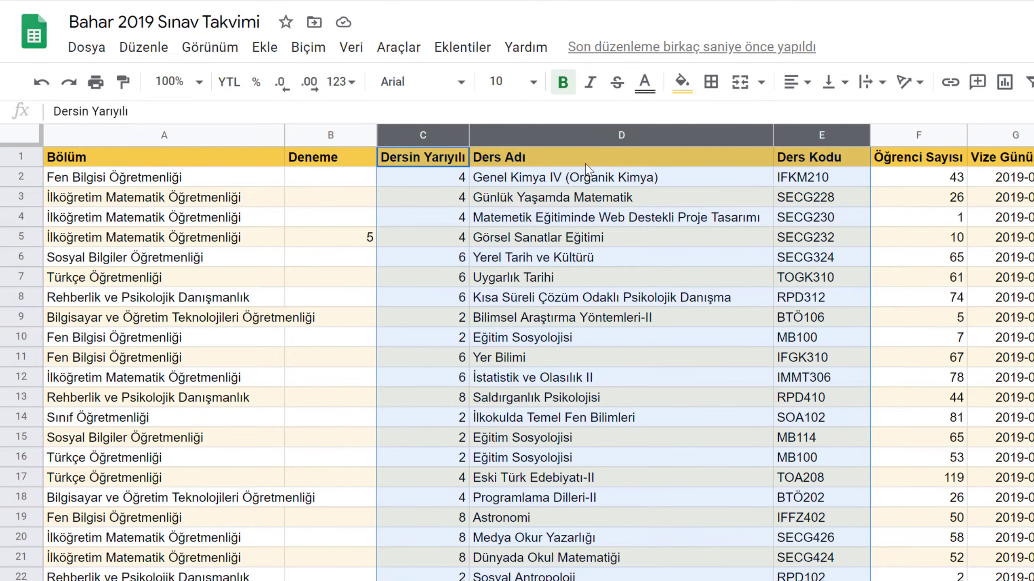
{"action": "right_click", "coordinate": [432, 137]}
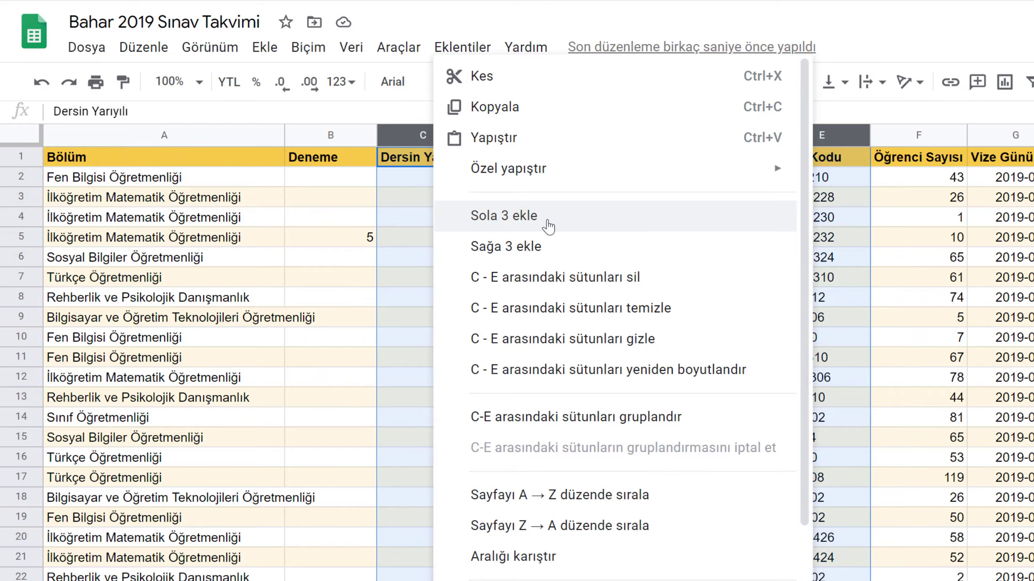
{"action": "left_click", "coordinate": [549, 227]}
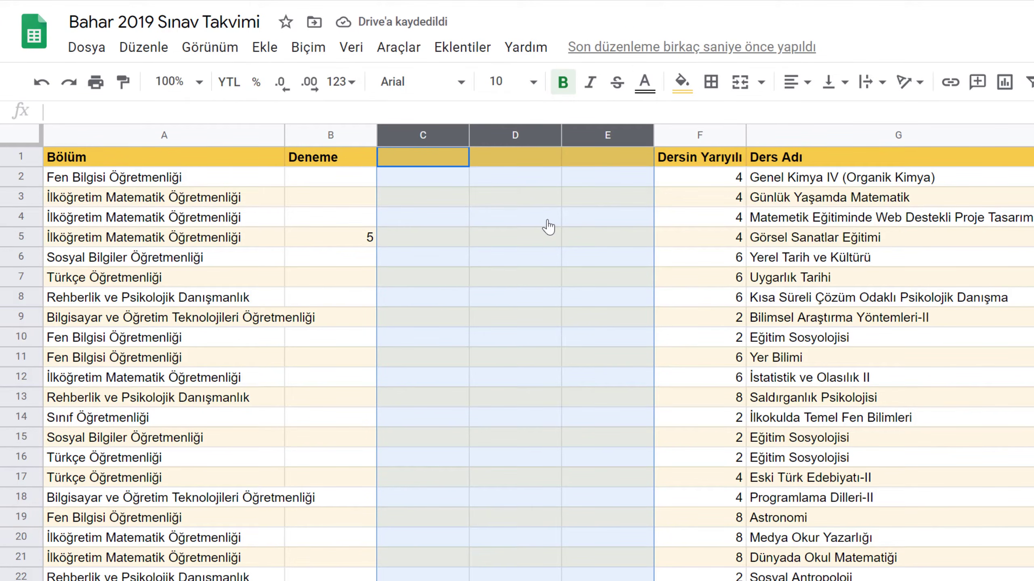
Select rows 9 through 12, examine the options for inserting four rows above or below, and dismiss them.
{"action": "left_click", "coordinate": [32, 321]}
{"action": "left_click_drag", "start_coordinate": [35, 341], "coordinate": [25, 376]}
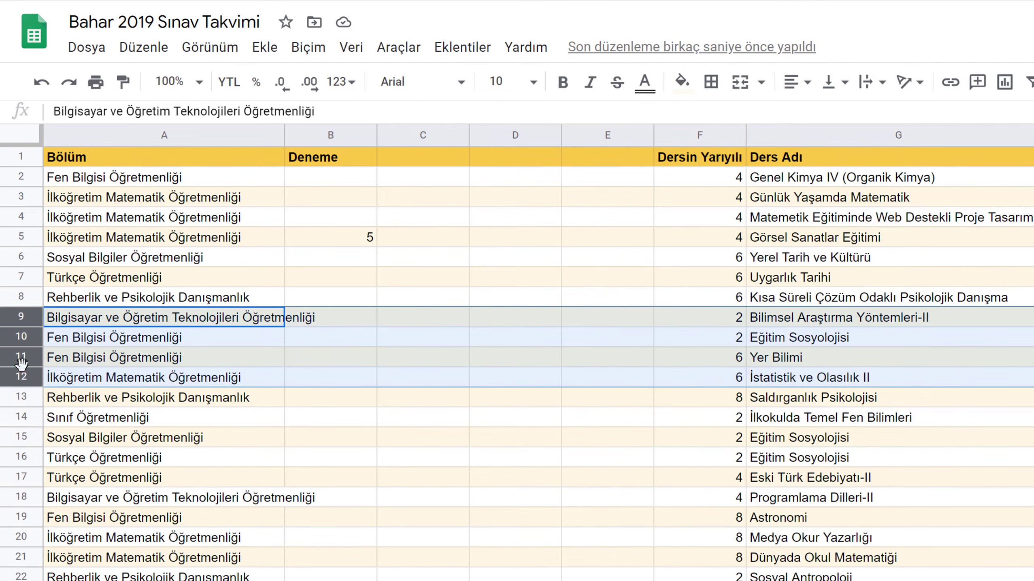
{"action": "right_click", "coordinate": [26, 317]}
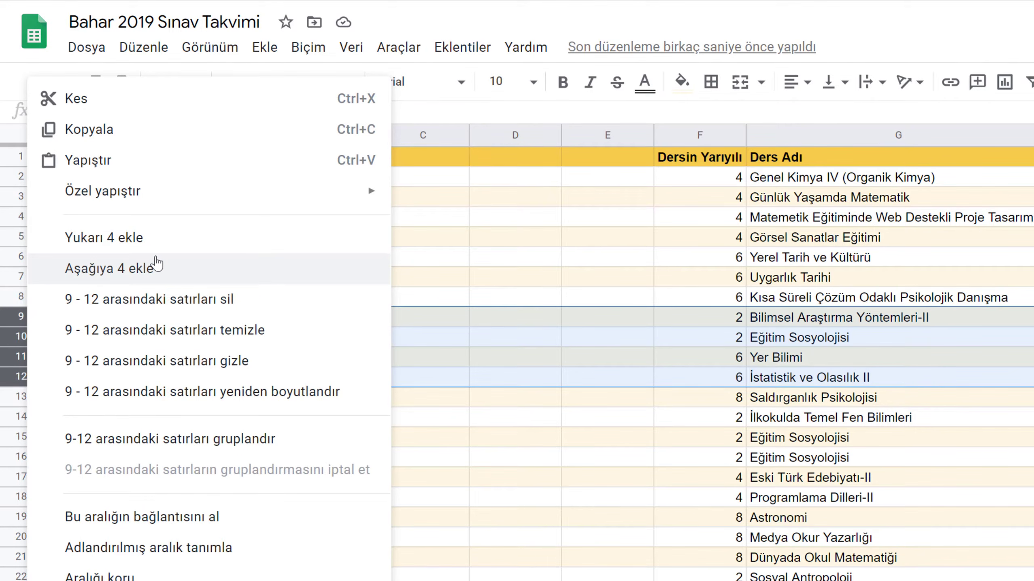
{"action": "left_click", "coordinate": [525, 260]}
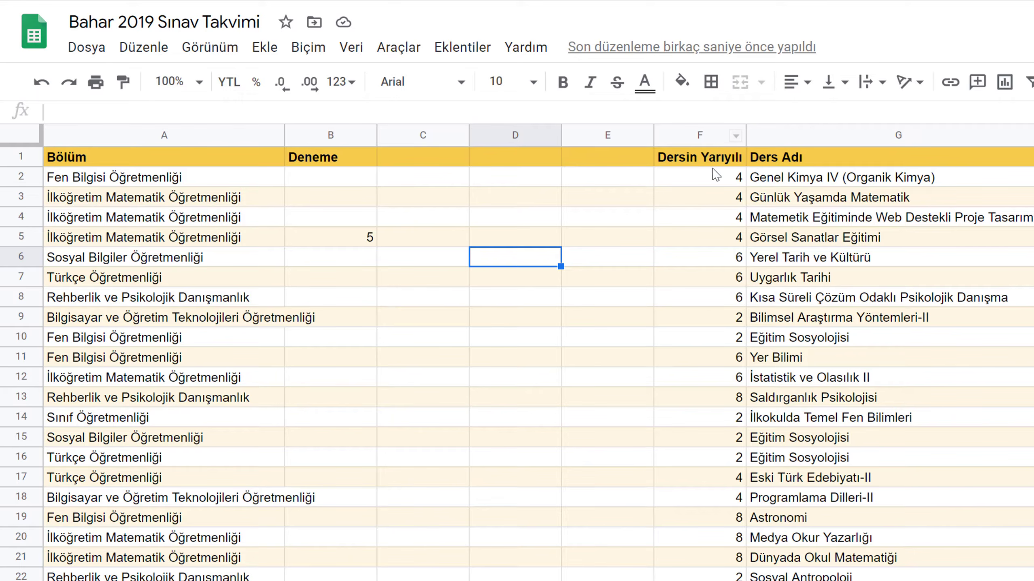
Move the Dersin Yarıyılı column between the Bölüm and Deneme columns.
{"action": "left_click", "coordinate": [710, 135]}
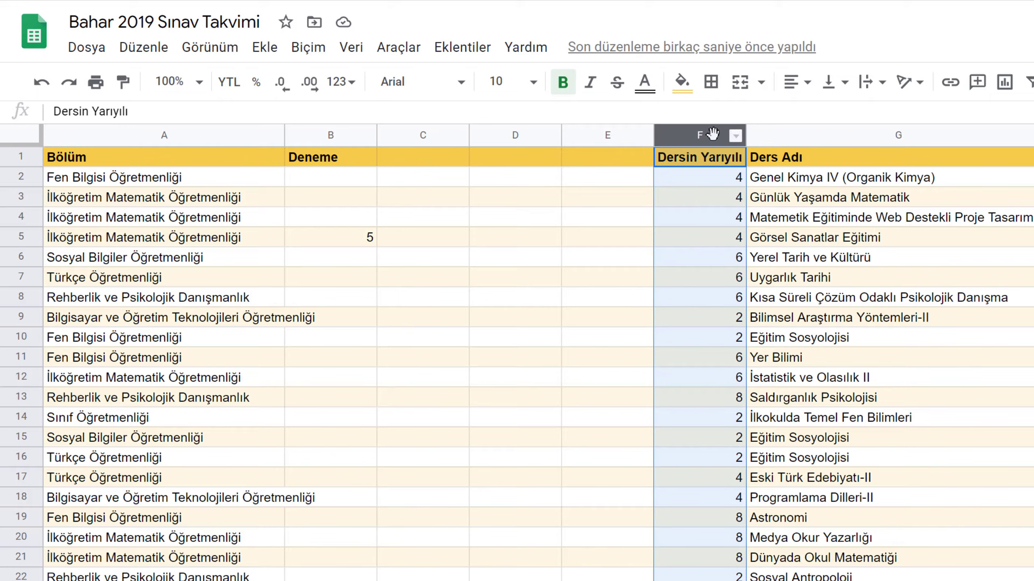
{"action": "left_click_drag", "start_coordinate": [712, 134], "coordinate": [712, 134]}
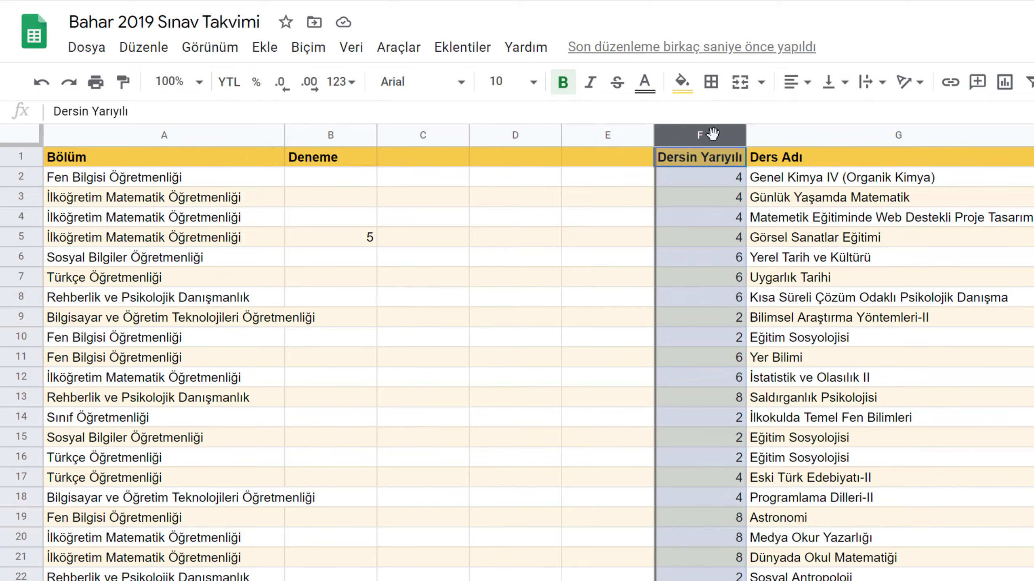
{"action": "left_click_drag", "start_coordinate": [712, 133], "coordinate": [712, 136]}
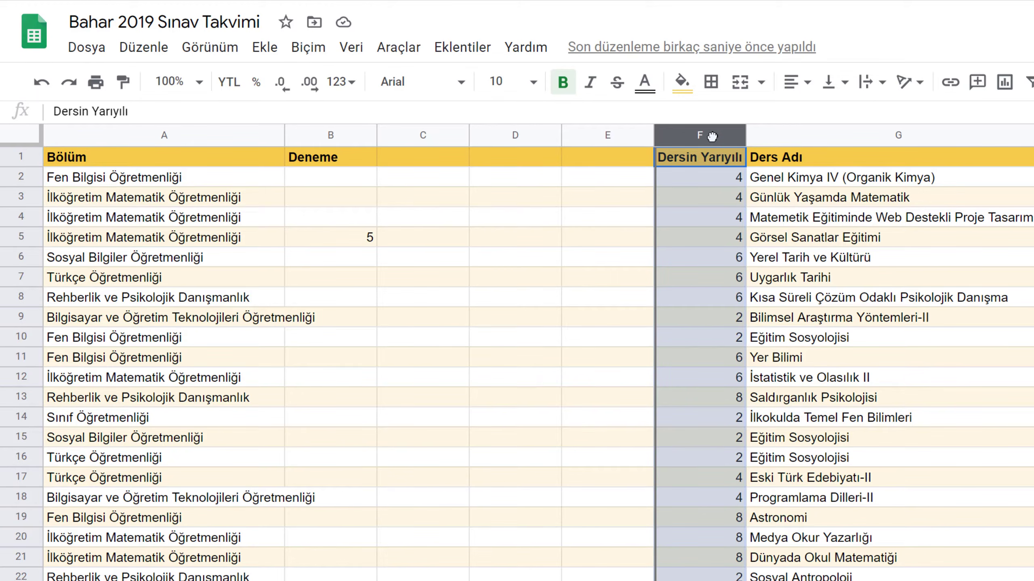
{"action": "left_click_drag", "start_coordinate": [712, 136], "coordinate": [357, 135]}
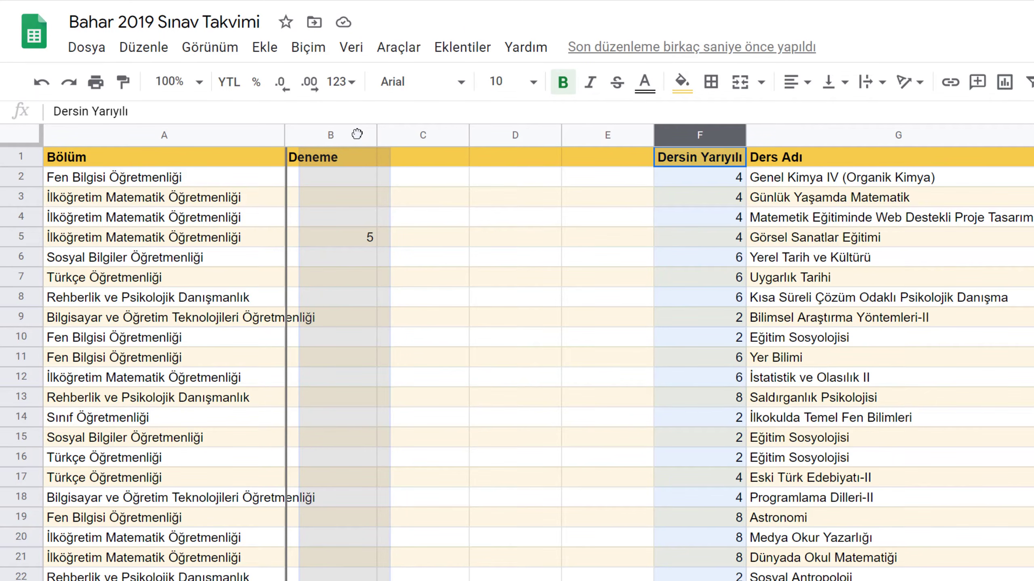
{"action": "left_click_drag", "start_coordinate": [358, 133], "coordinate": [356, 134]}
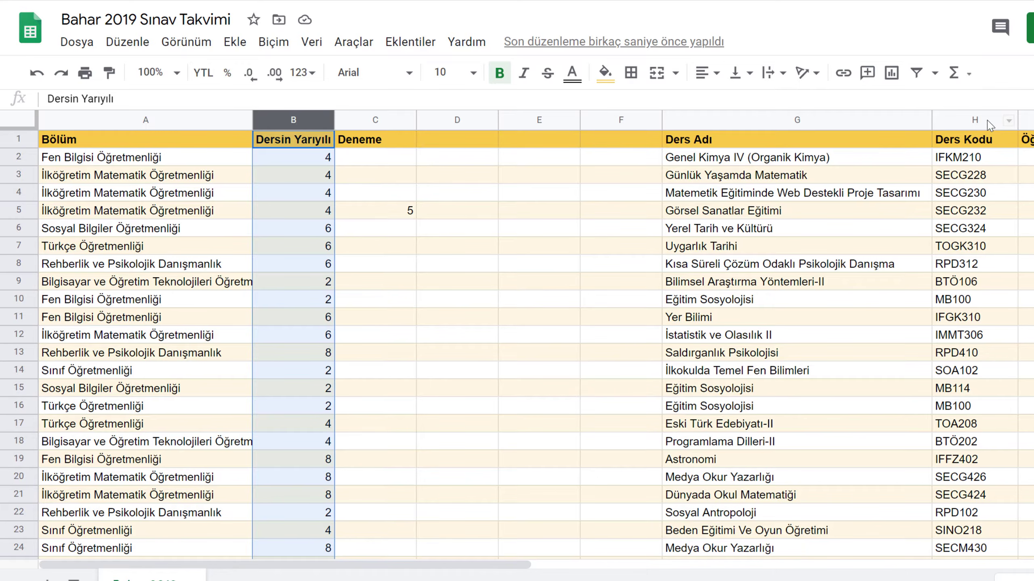
Move the Ders Kodu column directly before Ders Adı, and move row 7 up to the row 5 position.
{"action": "left_click", "coordinate": [988, 120]}
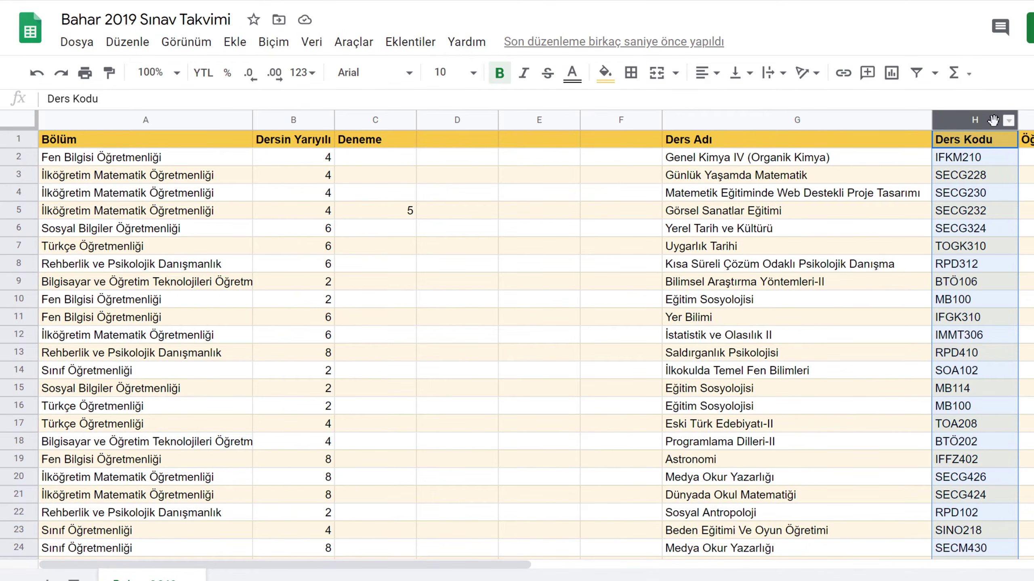
{"action": "left_click_drag", "start_coordinate": [993, 120], "coordinate": [698, 123]}
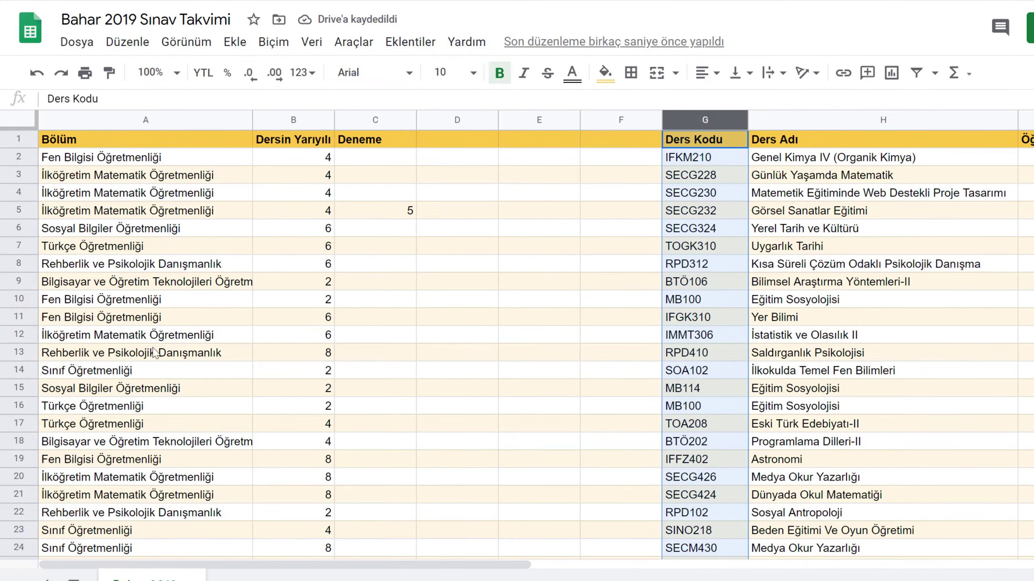
{"action": "left_click", "coordinate": [19, 246]}
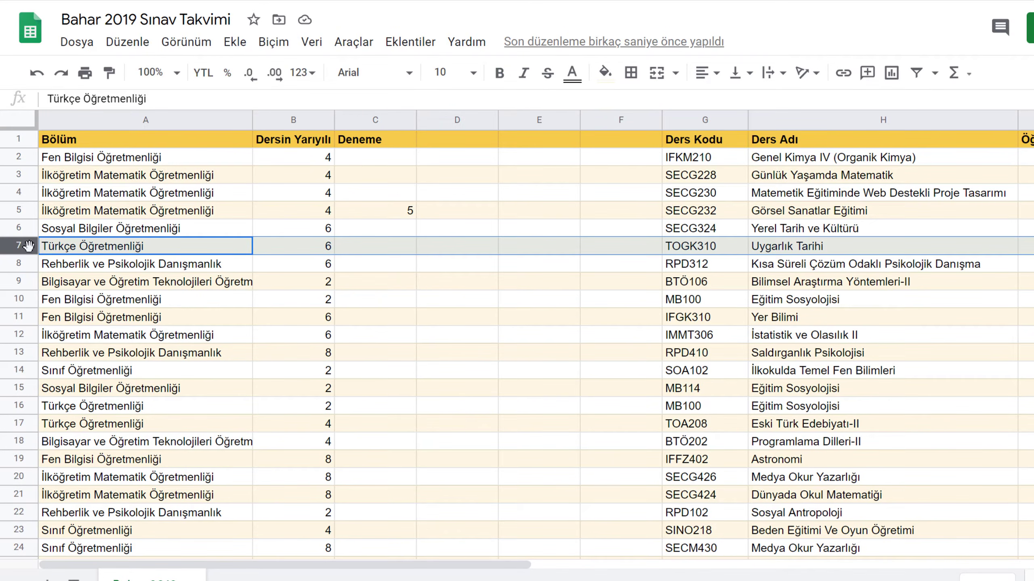
{"action": "left_click_drag", "start_coordinate": [27, 246], "coordinate": [34, 209]}
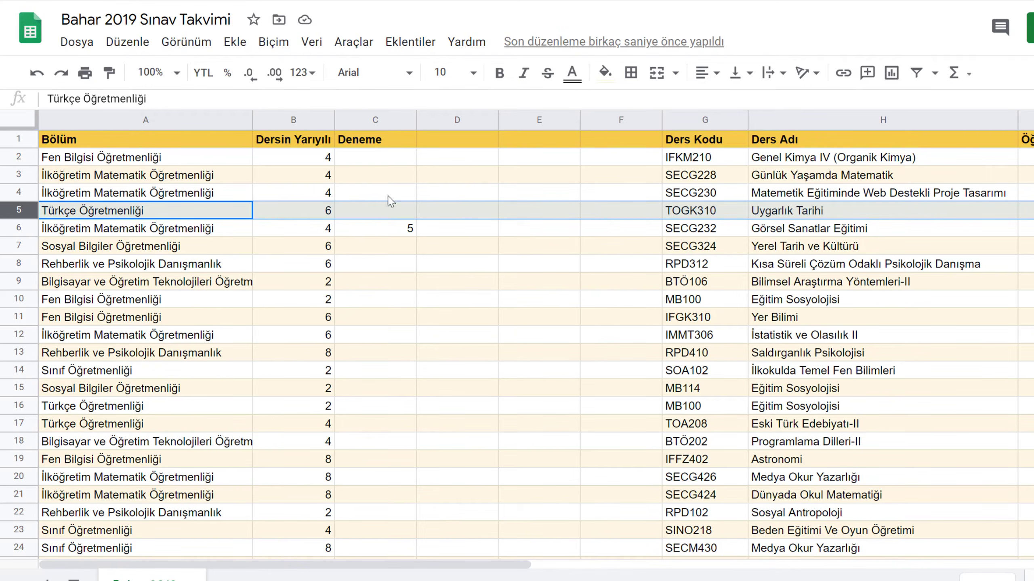
Select columns C through F and clear their contents.
{"action": "left_click_drag", "start_coordinate": [638, 118], "coordinate": [381, 119]}
{"action": "right_click", "coordinate": [381, 118]}
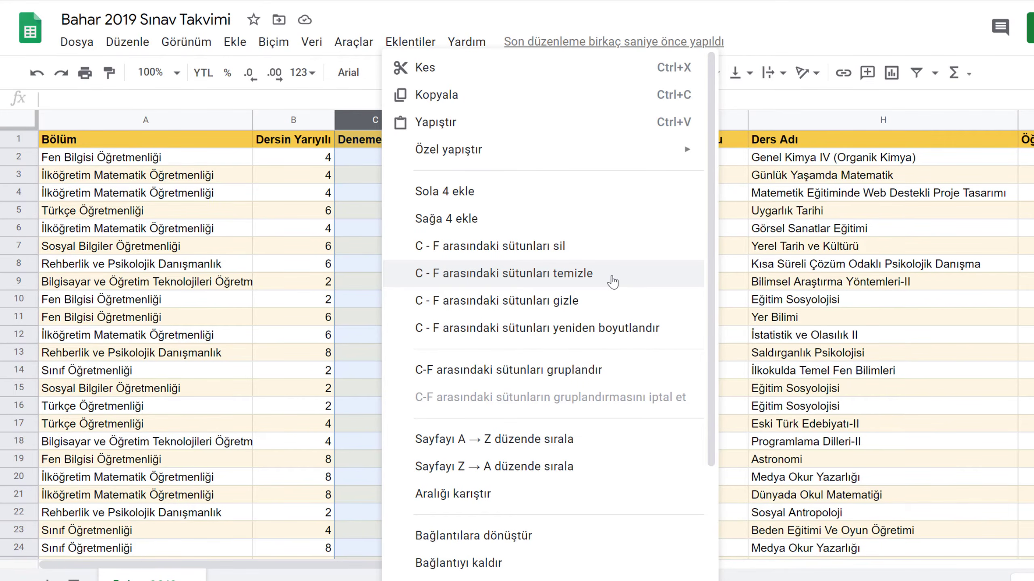
{"action": "left_click", "coordinate": [613, 282]}
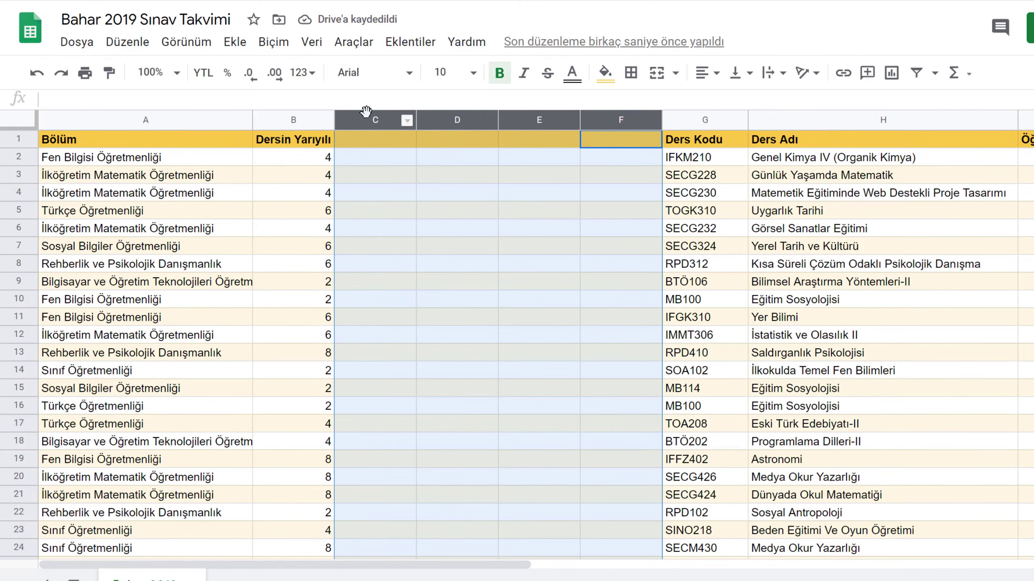
Delete the empty columns C through F from the sheet and select cell C2.
{"action": "right_click", "coordinate": [377, 121]}
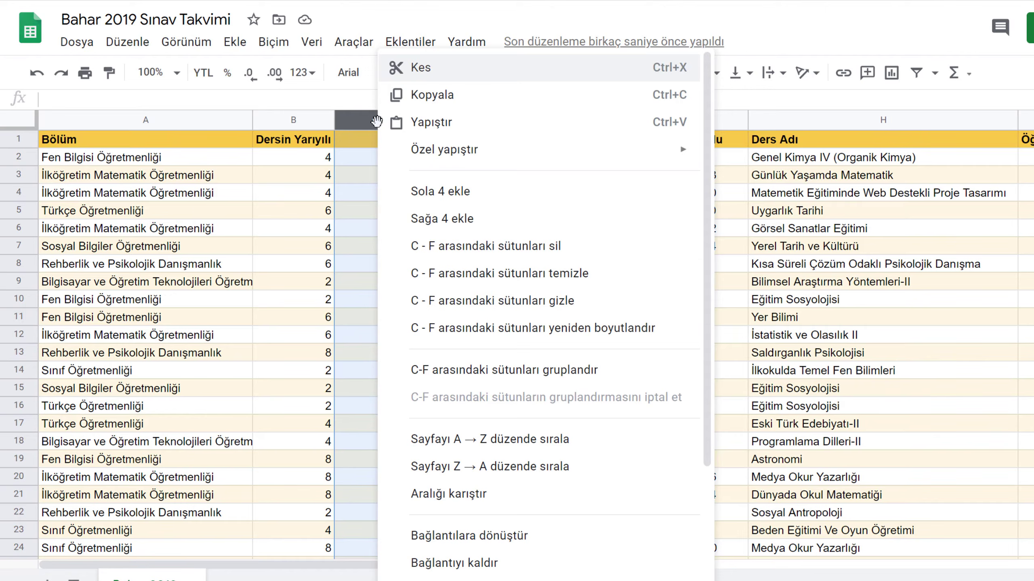
{"action": "left_click", "coordinate": [560, 247]}
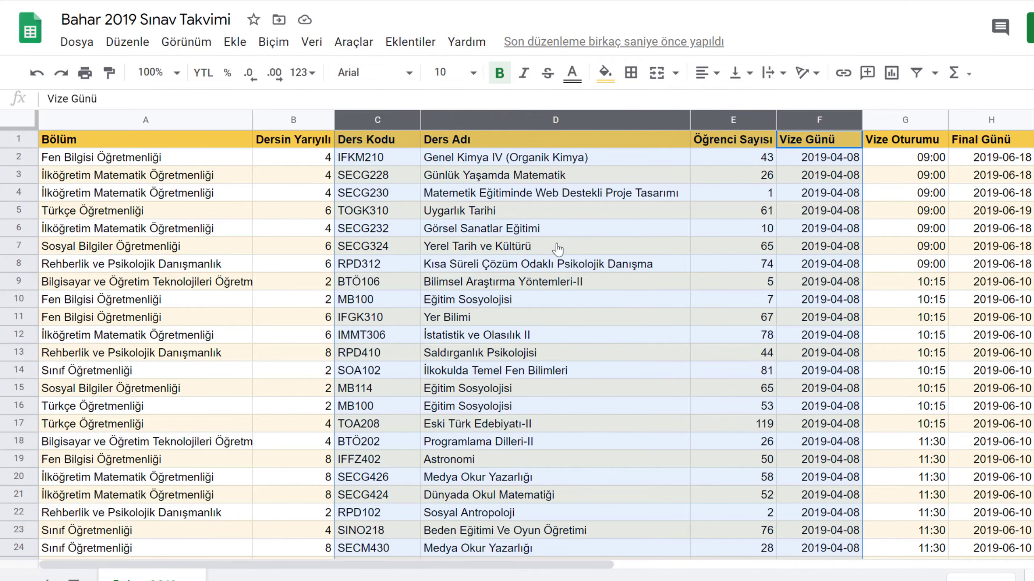
{"action": "left_click", "coordinate": [387, 161]}
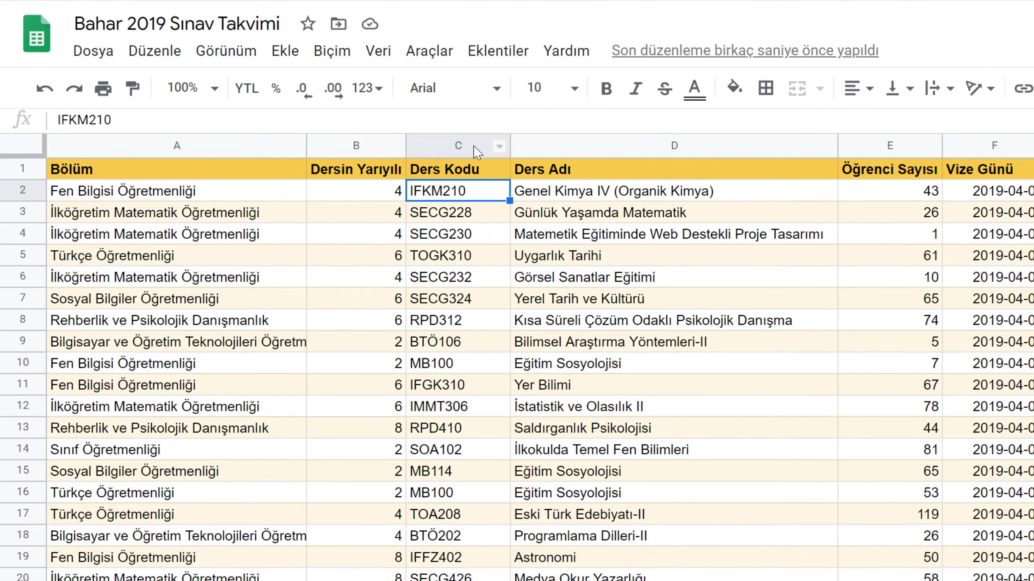
Hide the Ders Kodu column and show it again.
{"action": "right_click", "coordinate": [473, 145]}
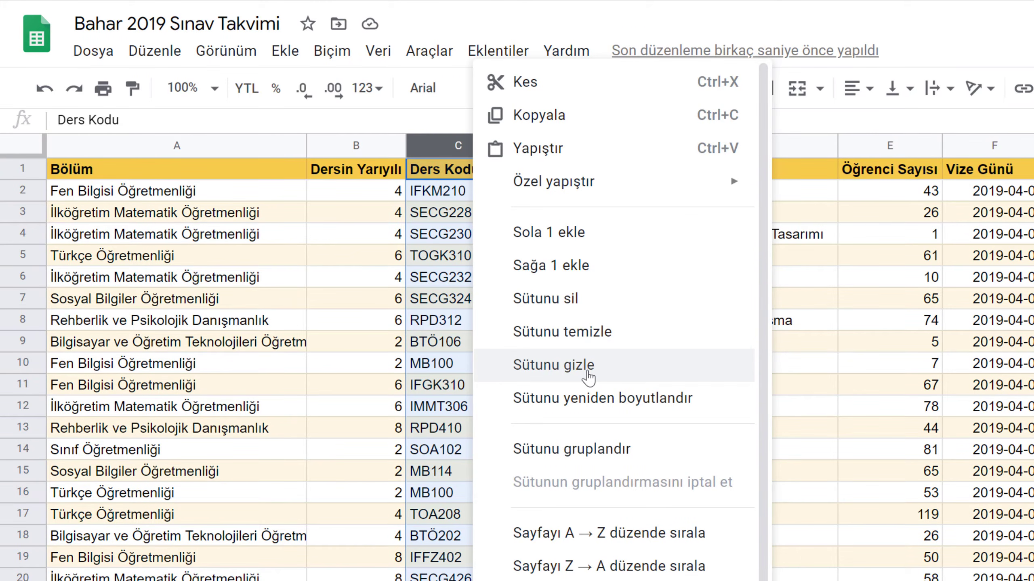
{"action": "left_click", "coordinate": [589, 378]}
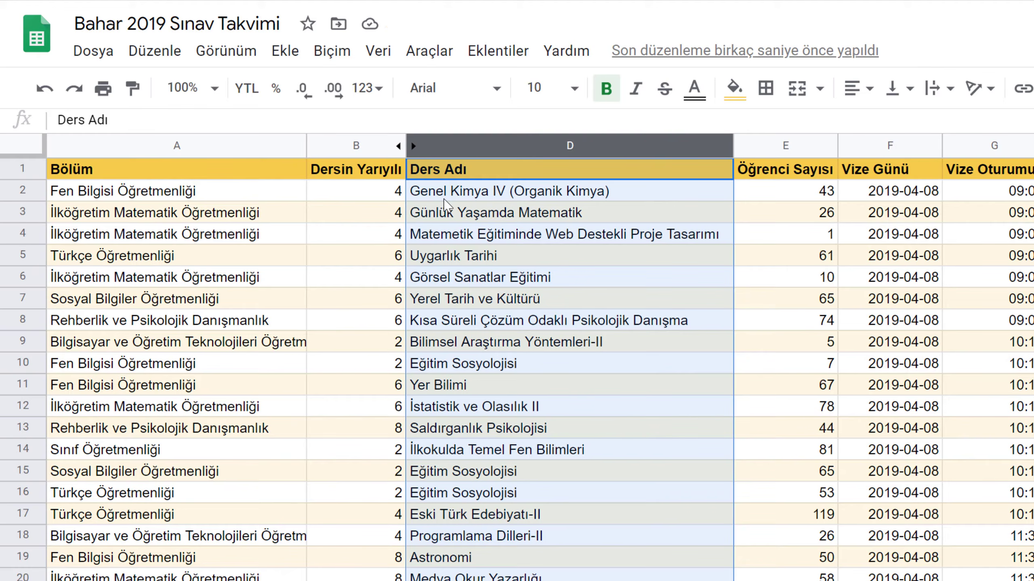
{"action": "left_click", "coordinate": [444, 198]}
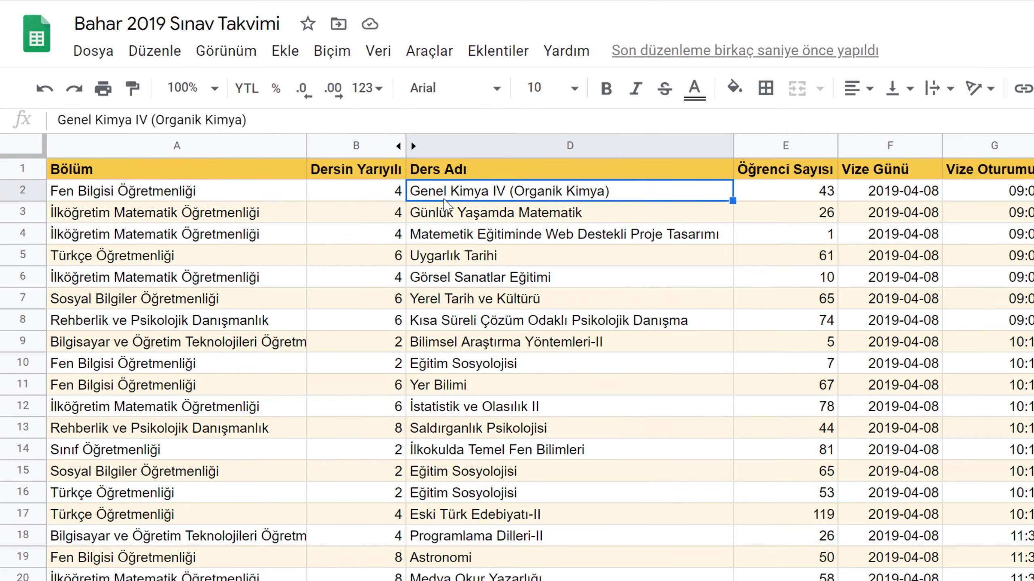
{"action": "left_click", "coordinate": [414, 146]}
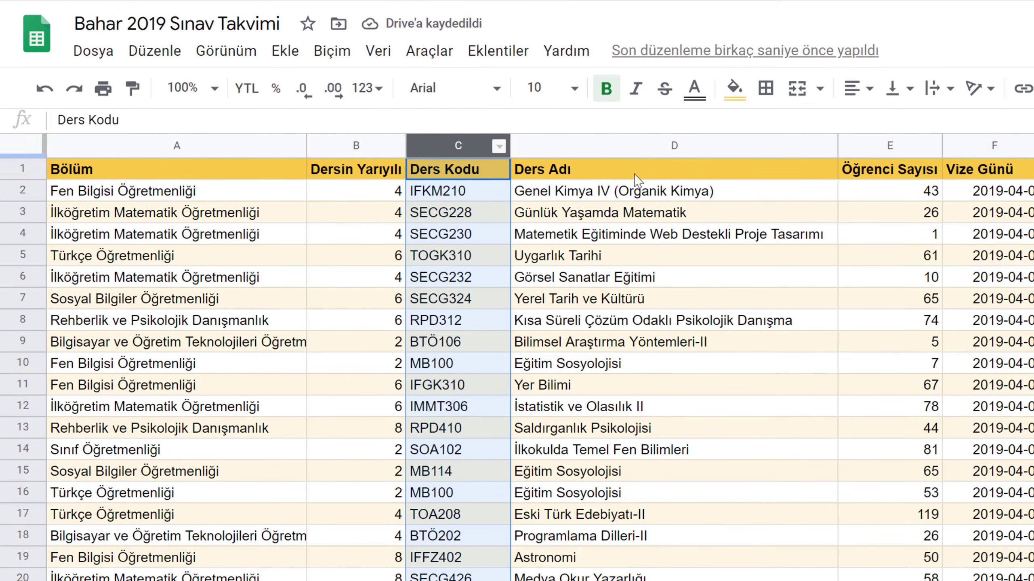
Hide the Ders Kodu, Öğrenci Sayısı, Vize Oturumu and Final Oturumu columns together, and deselect them.
{"action": "left_click", "coordinate": [891, 145], "text": "ctrl"}
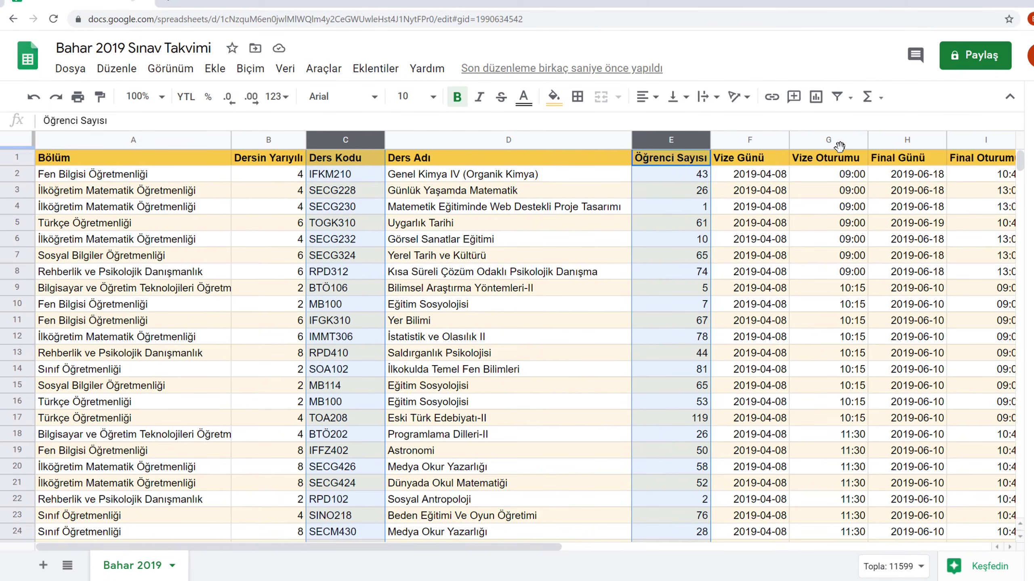
{"action": "left_click", "coordinate": [840, 145], "text": "ctrl"}
{"action": "left_click", "coordinate": [976, 137], "text": "ctrl"}
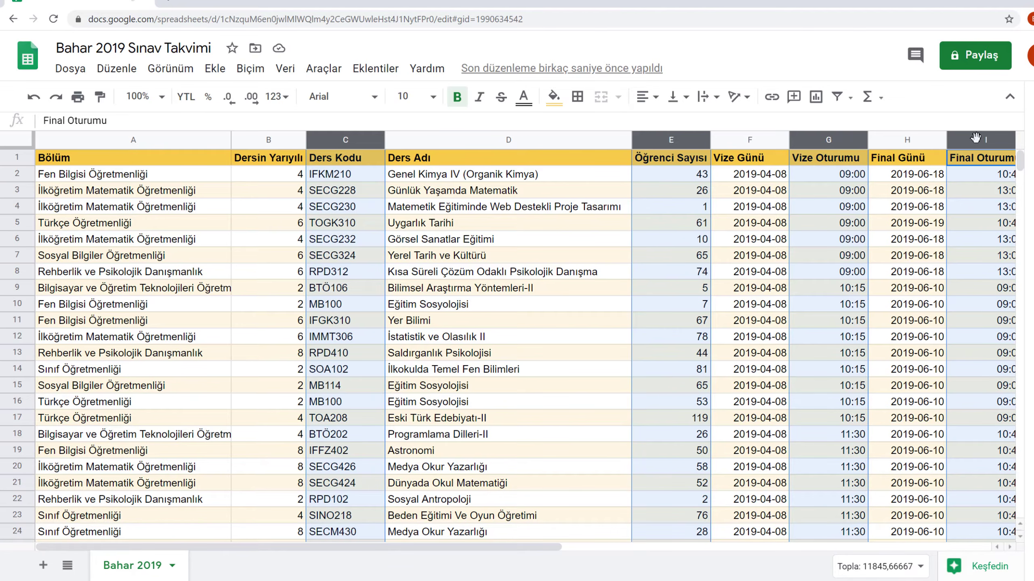
{"action": "right_click", "coordinate": [976, 137]}
{"action": "left_click", "coordinate": [826, 207]}
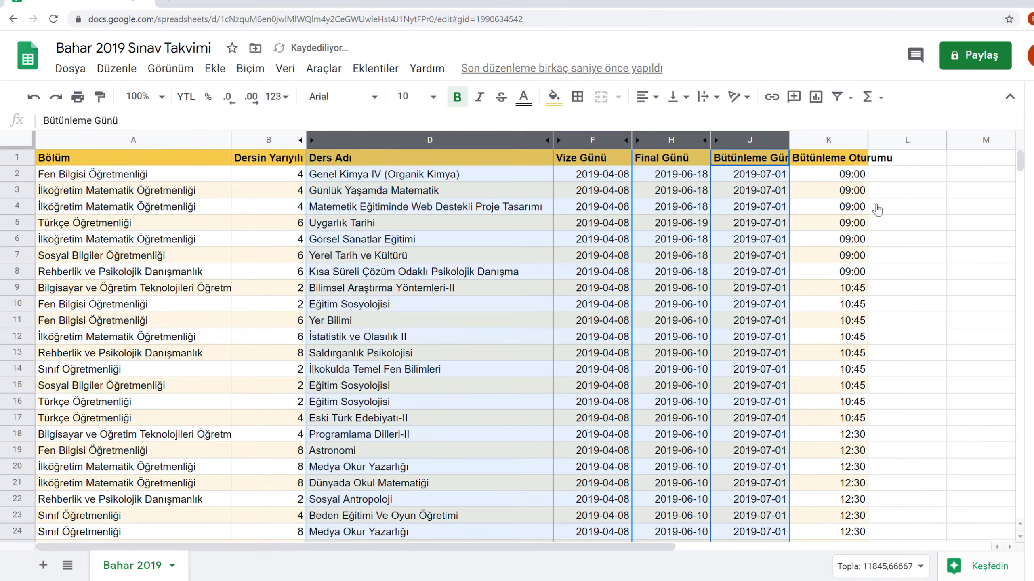
{"action": "left_click", "coordinate": [287, 307]}
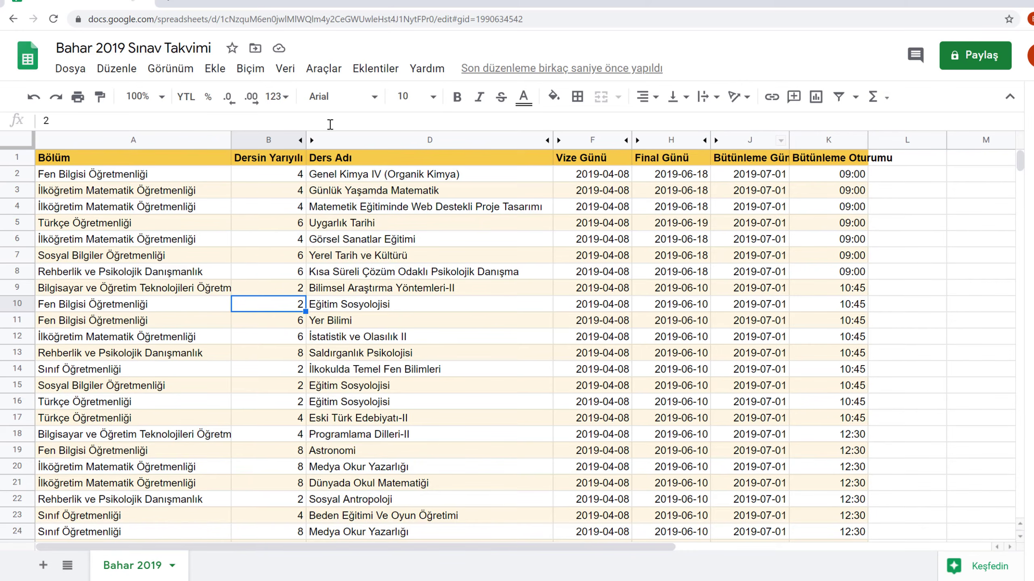
Unhide all hidden columns between Dersin Yarıyılı and Bütünleme Günü, and clear the column selection.
{"action": "left_click_drag", "start_coordinate": [267, 140], "coordinate": [736, 137]}
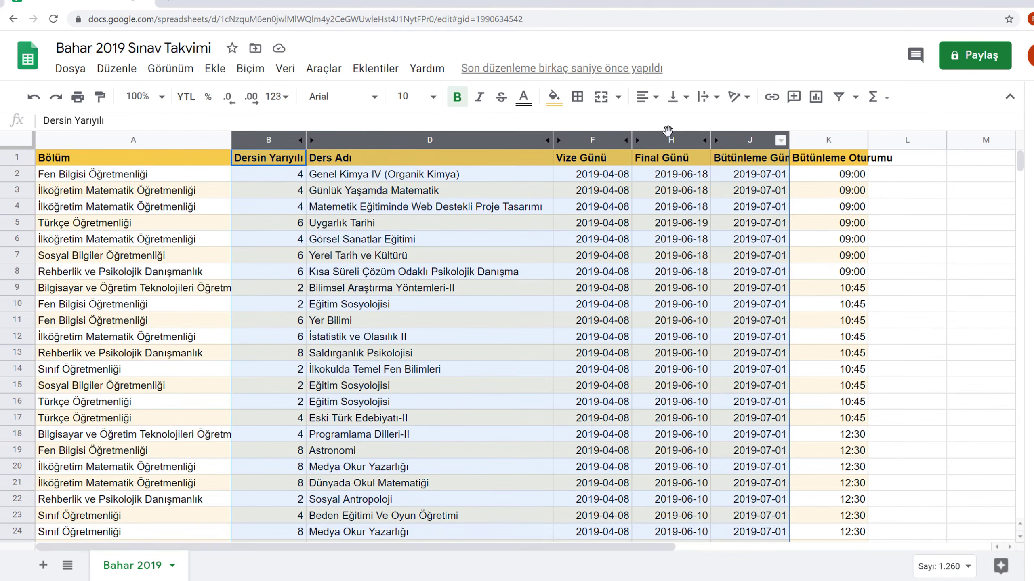
{"action": "right_click", "coordinate": [684, 138]}
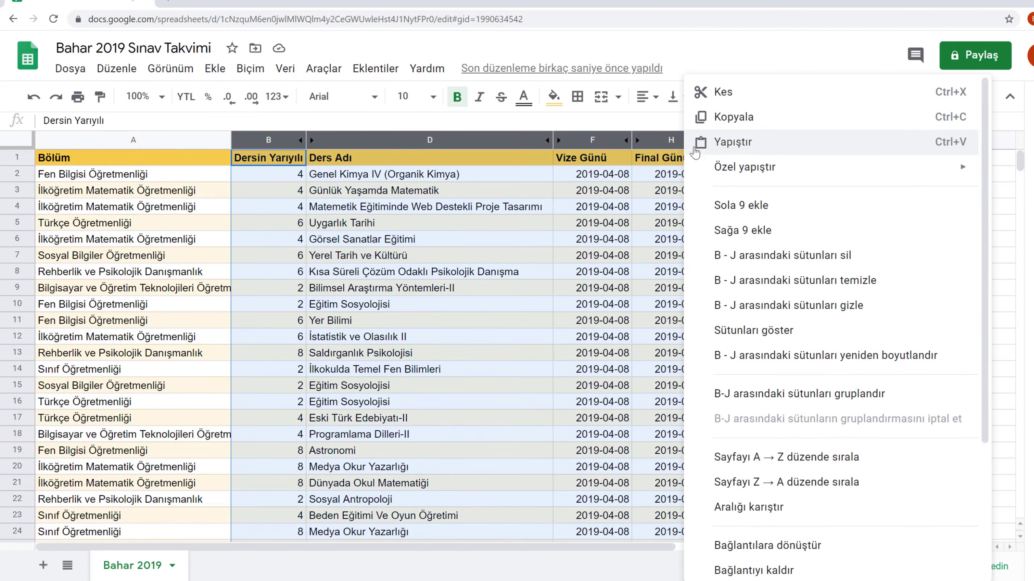
{"action": "left_click", "coordinate": [792, 332]}
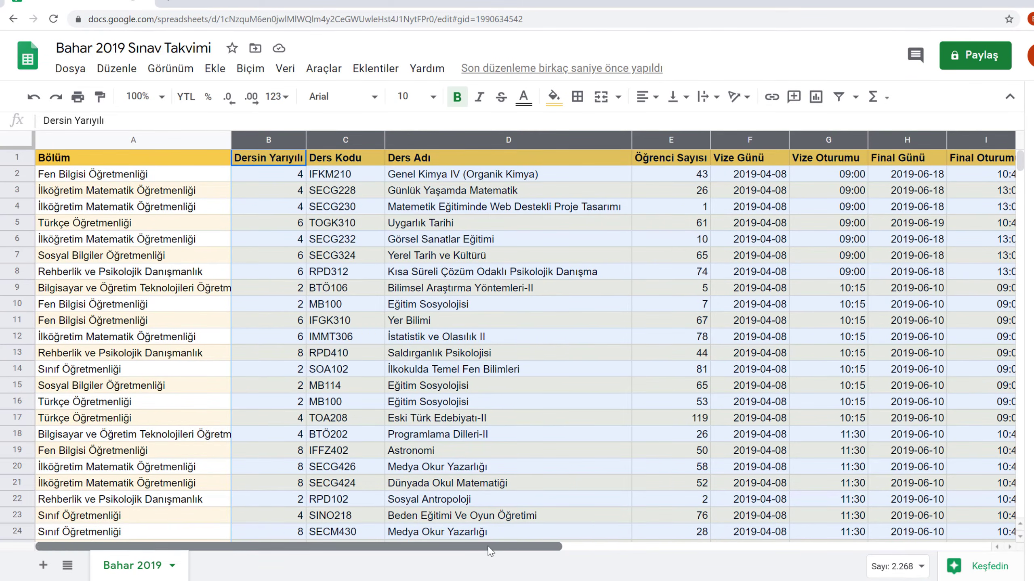
{"action": "left_click_drag", "start_coordinate": [491, 550], "coordinate": [696, 550]}
{"action": "left_click", "coordinate": [643, 321]}
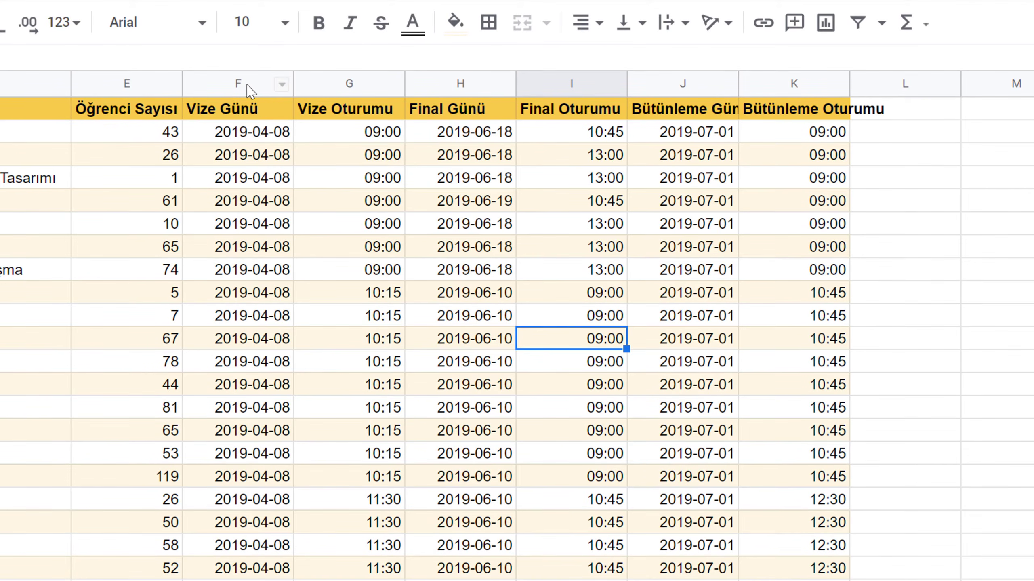
Group columns F through K, from Vize Günü to Bütünleme Oturumu.
{"action": "left_click_drag", "start_coordinate": [248, 86], "coordinate": [801, 74]}
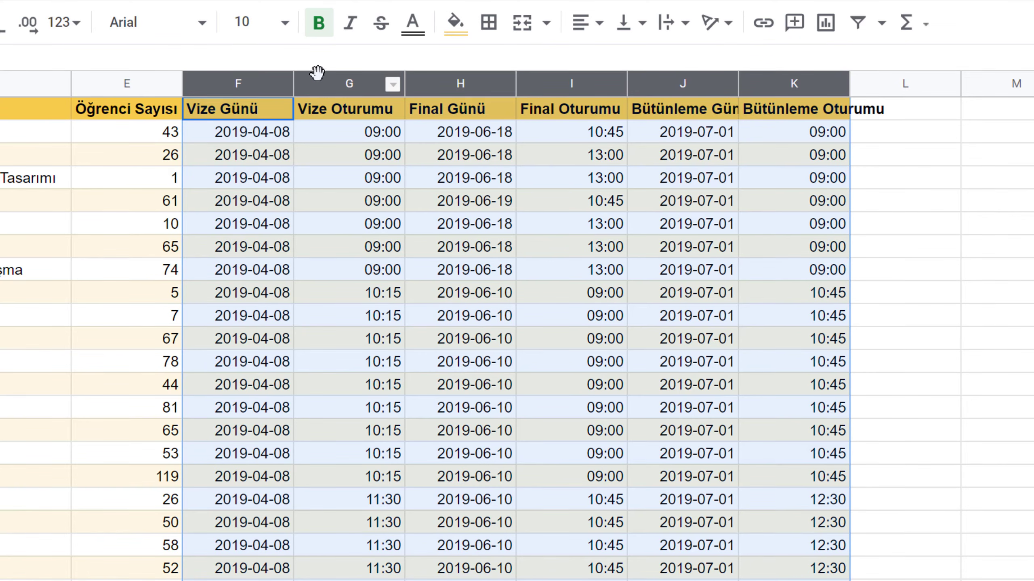
{"action": "right_click", "coordinate": [329, 86]}
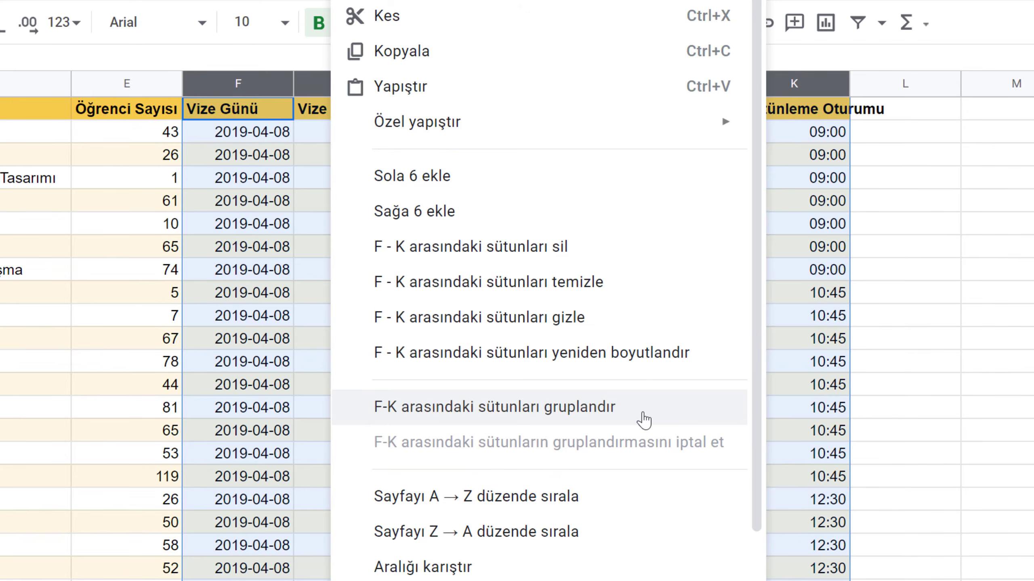
{"action": "left_click", "coordinate": [644, 419]}
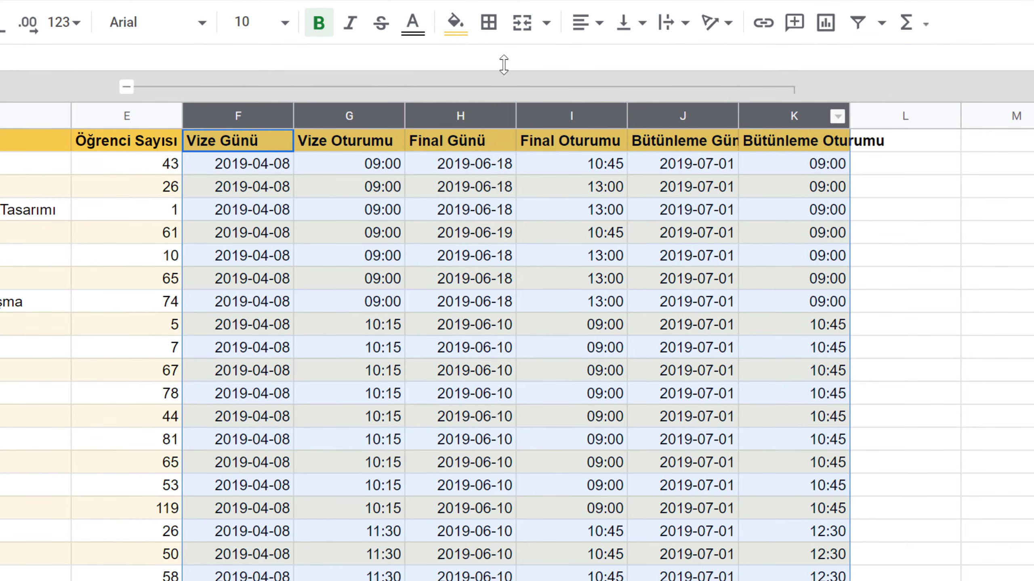
Collapse the F–K column group, expand it again and deselect its columns.
{"action": "left_click", "coordinate": [128, 90]}
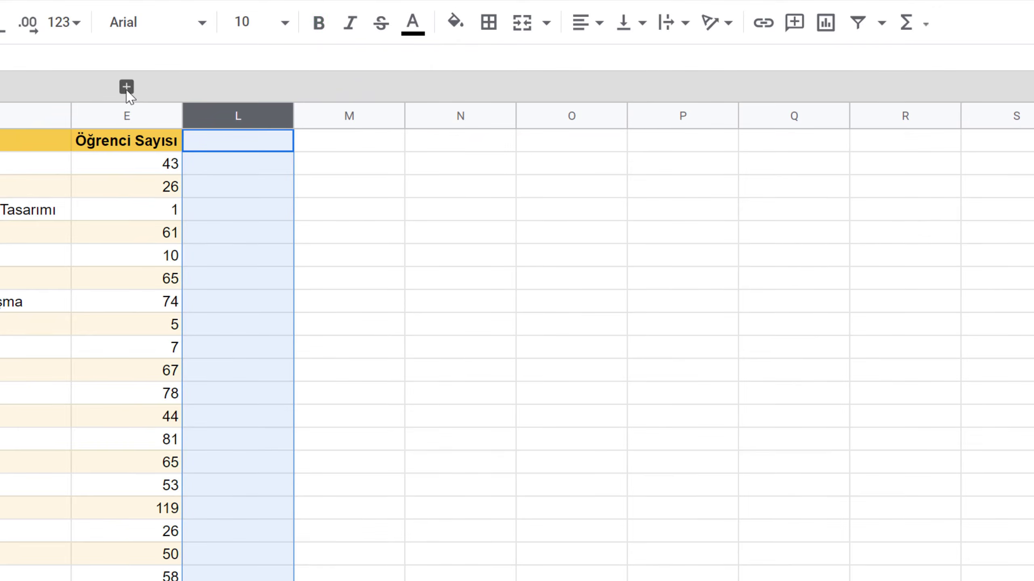
{"action": "left_click", "coordinate": [127, 87]}
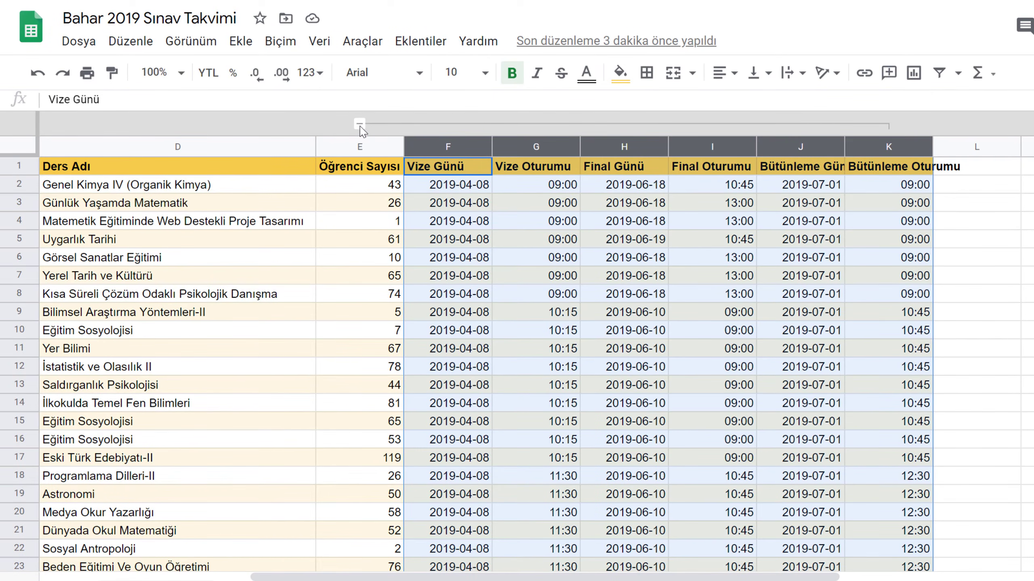
{"action": "left_click", "coordinate": [330, 258]}
Select row 4 and freeze only the first row of the sheet, which holds the column headings.
{"action": "left_click_drag", "start_coordinate": [451, 575], "coordinate": [214, 576]}
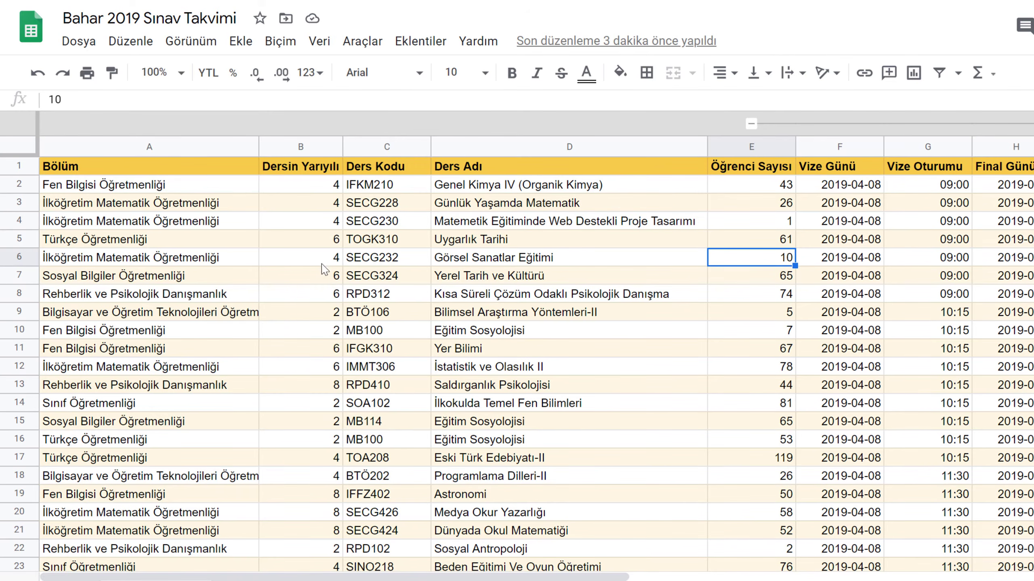
{"action": "scroll", "coordinate": [332, 270], "scroll_direction": "down", "scroll_amount": 14}
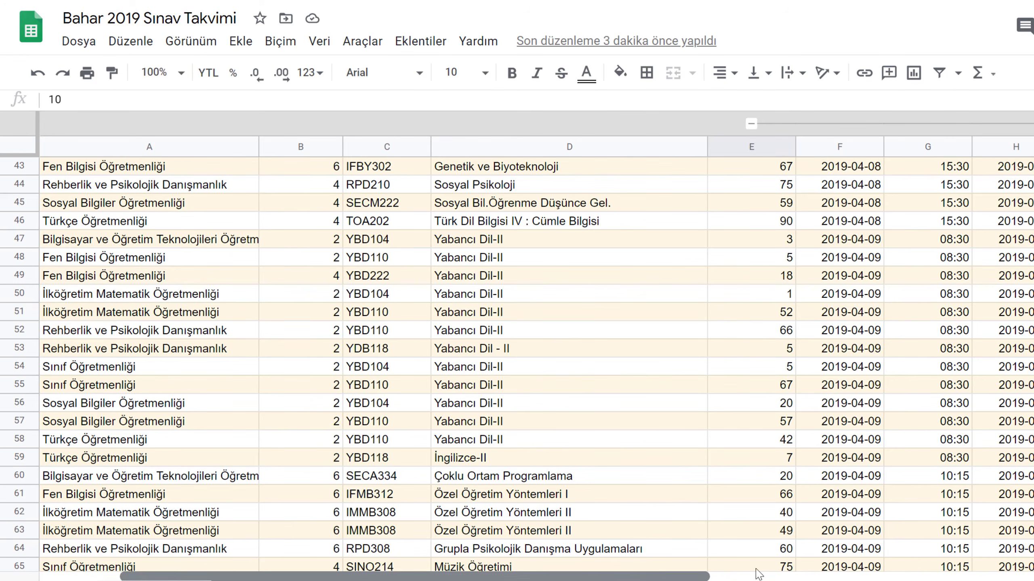
{"action": "left_click_drag", "start_coordinate": [579, 577], "coordinate": [893, 575]}
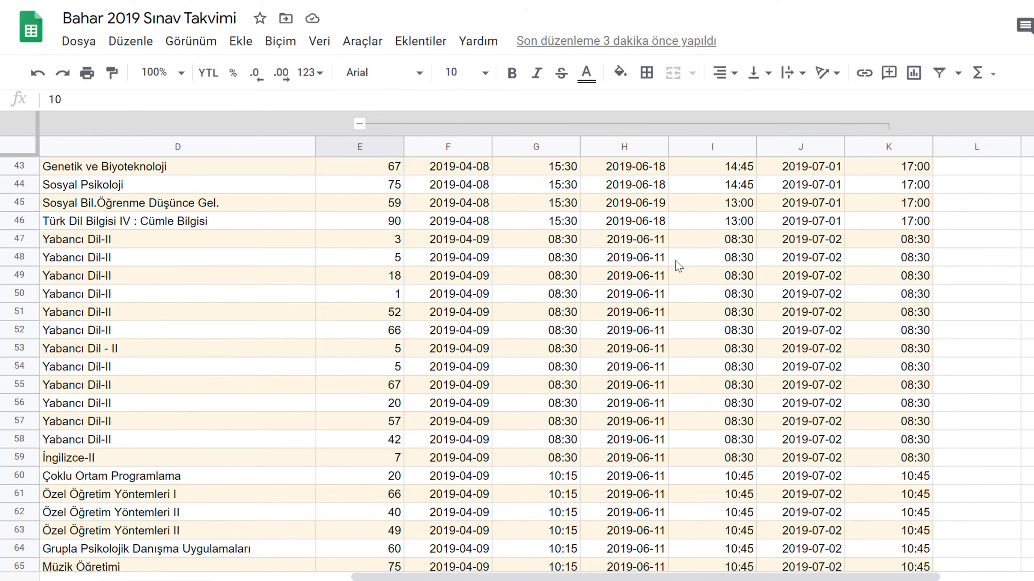
{"action": "scroll", "coordinate": [676, 259], "scroll_direction": "up", "scroll_amount": 15}
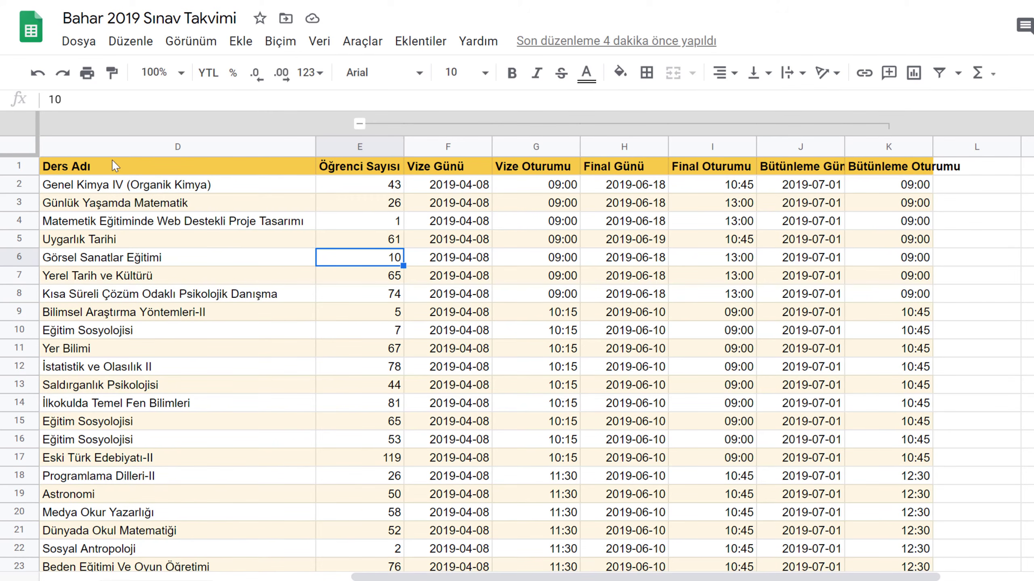
{"action": "left_click", "coordinate": [189, 42]}
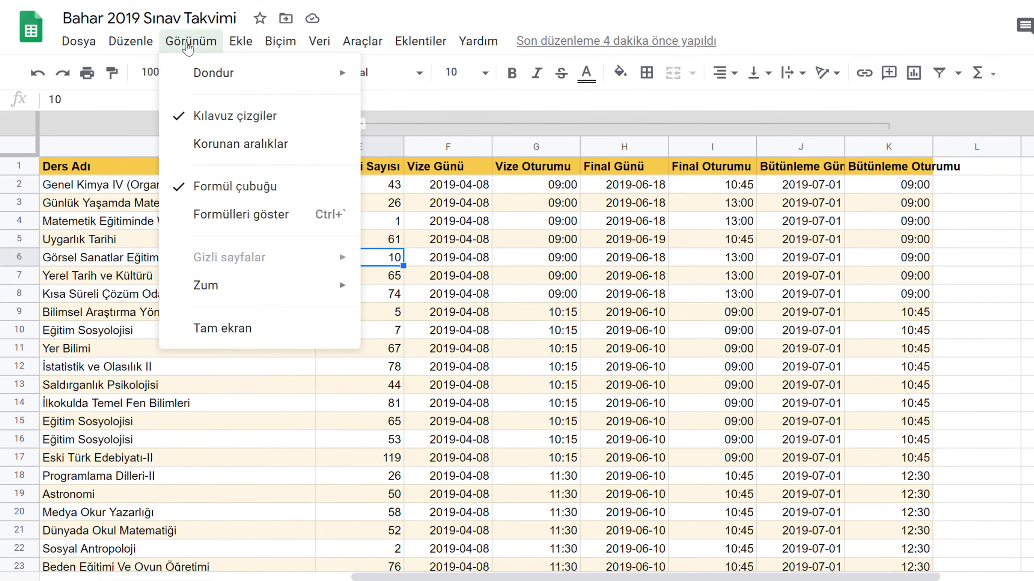
{"action": "mouse_move", "coordinate": [210, 73]}
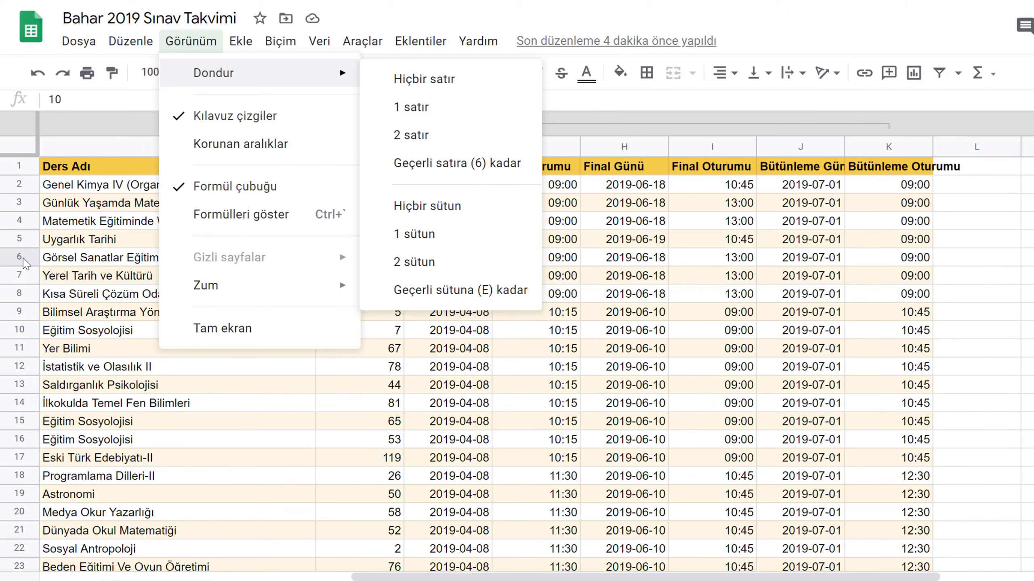
{"action": "left_click", "coordinate": [19, 222]}
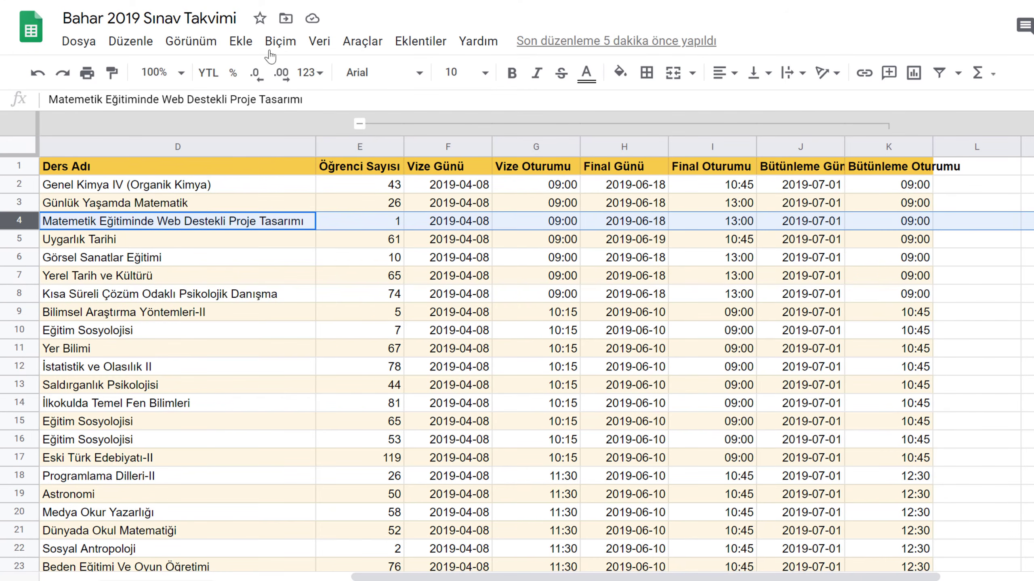
{"action": "left_click", "coordinate": [208, 45]}
{"action": "mouse_move", "coordinate": [339, 73]}
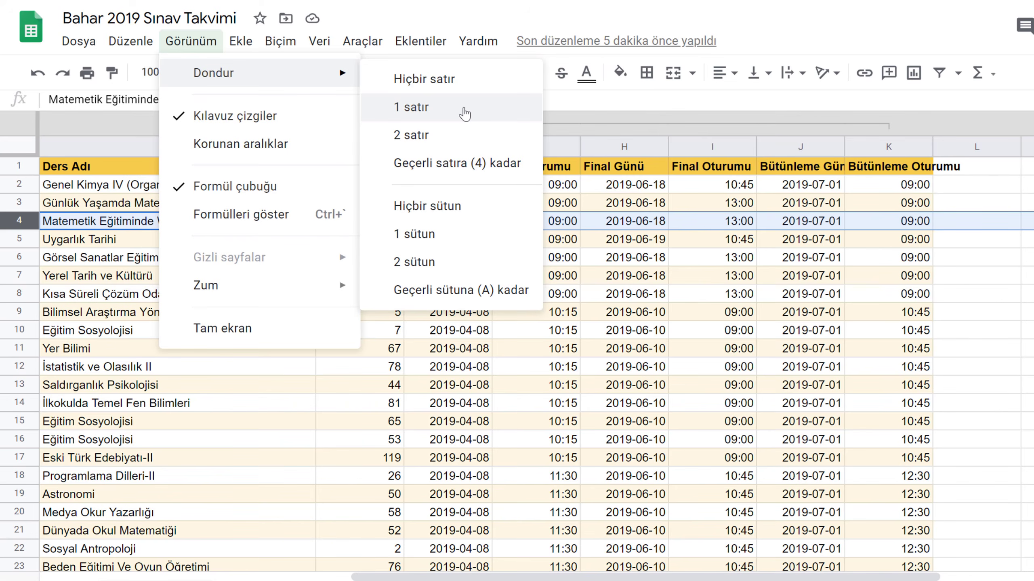
{"action": "left_click", "coordinate": [464, 111]}
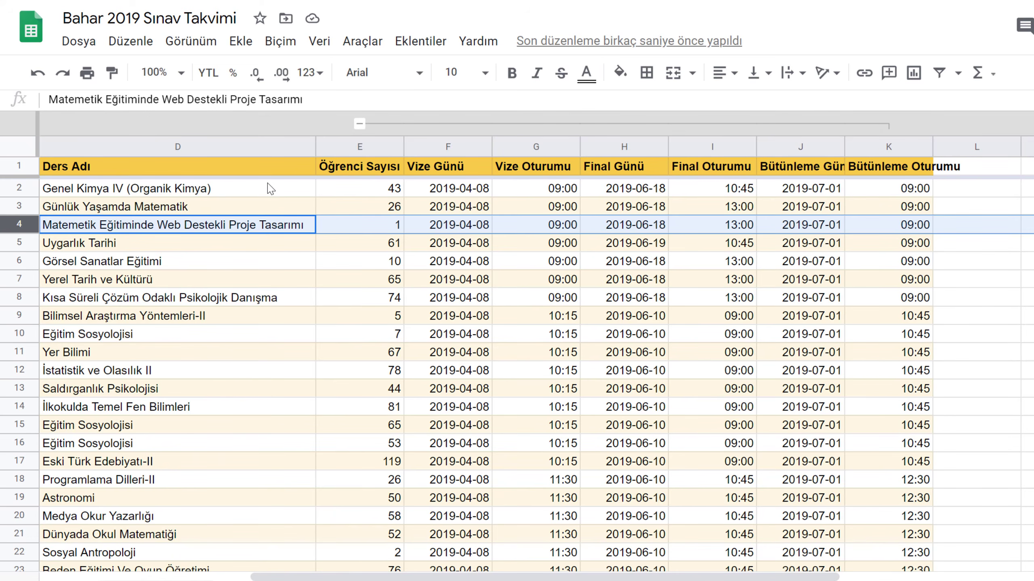
{"action": "scroll", "coordinate": [295, 259], "scroll_direction": "down", "scroll_amount": 10}
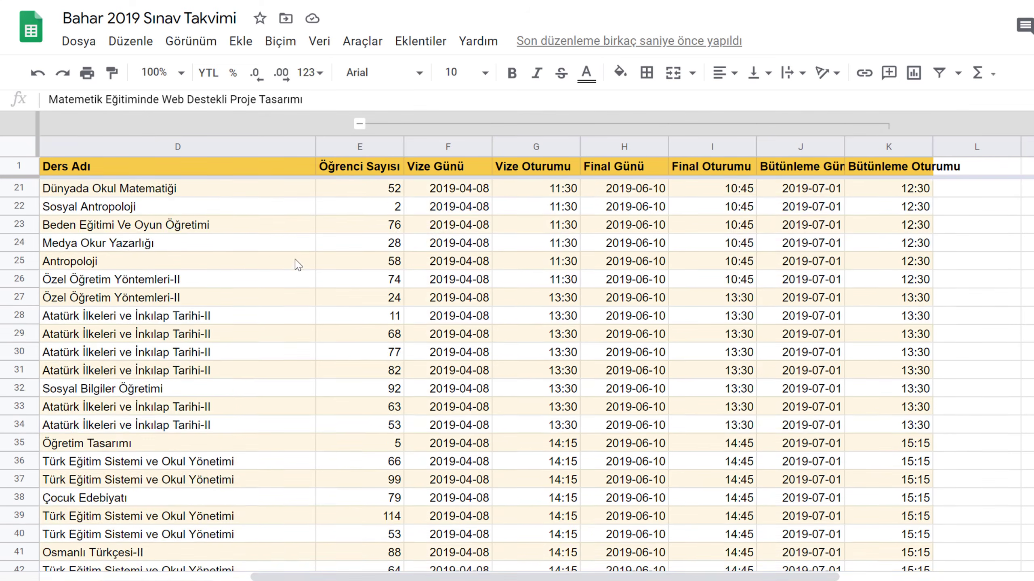
{"action": "scroll", "coordinate": [295, 264], "scroll_direction": "down", "scroll_amount": 3}
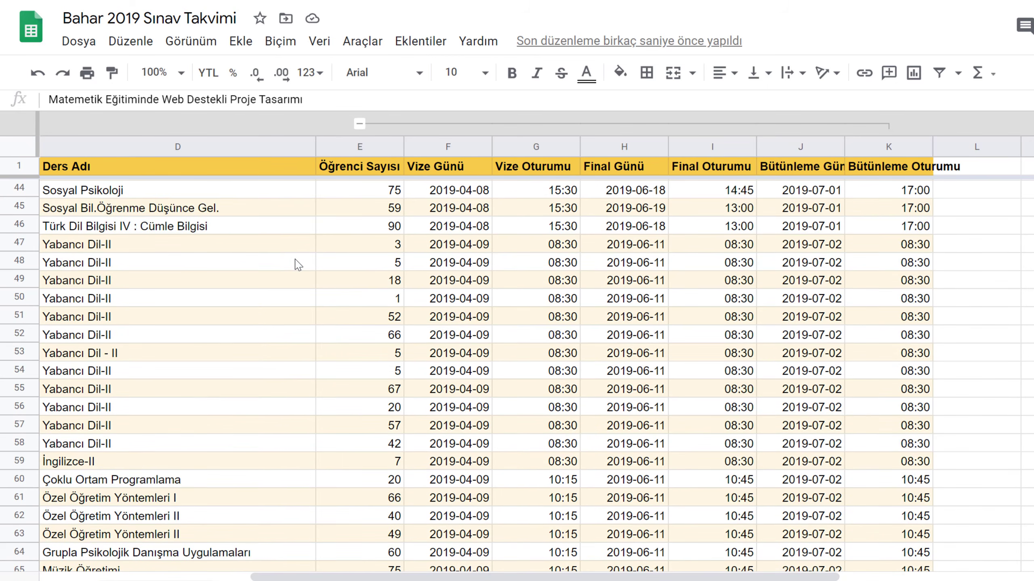